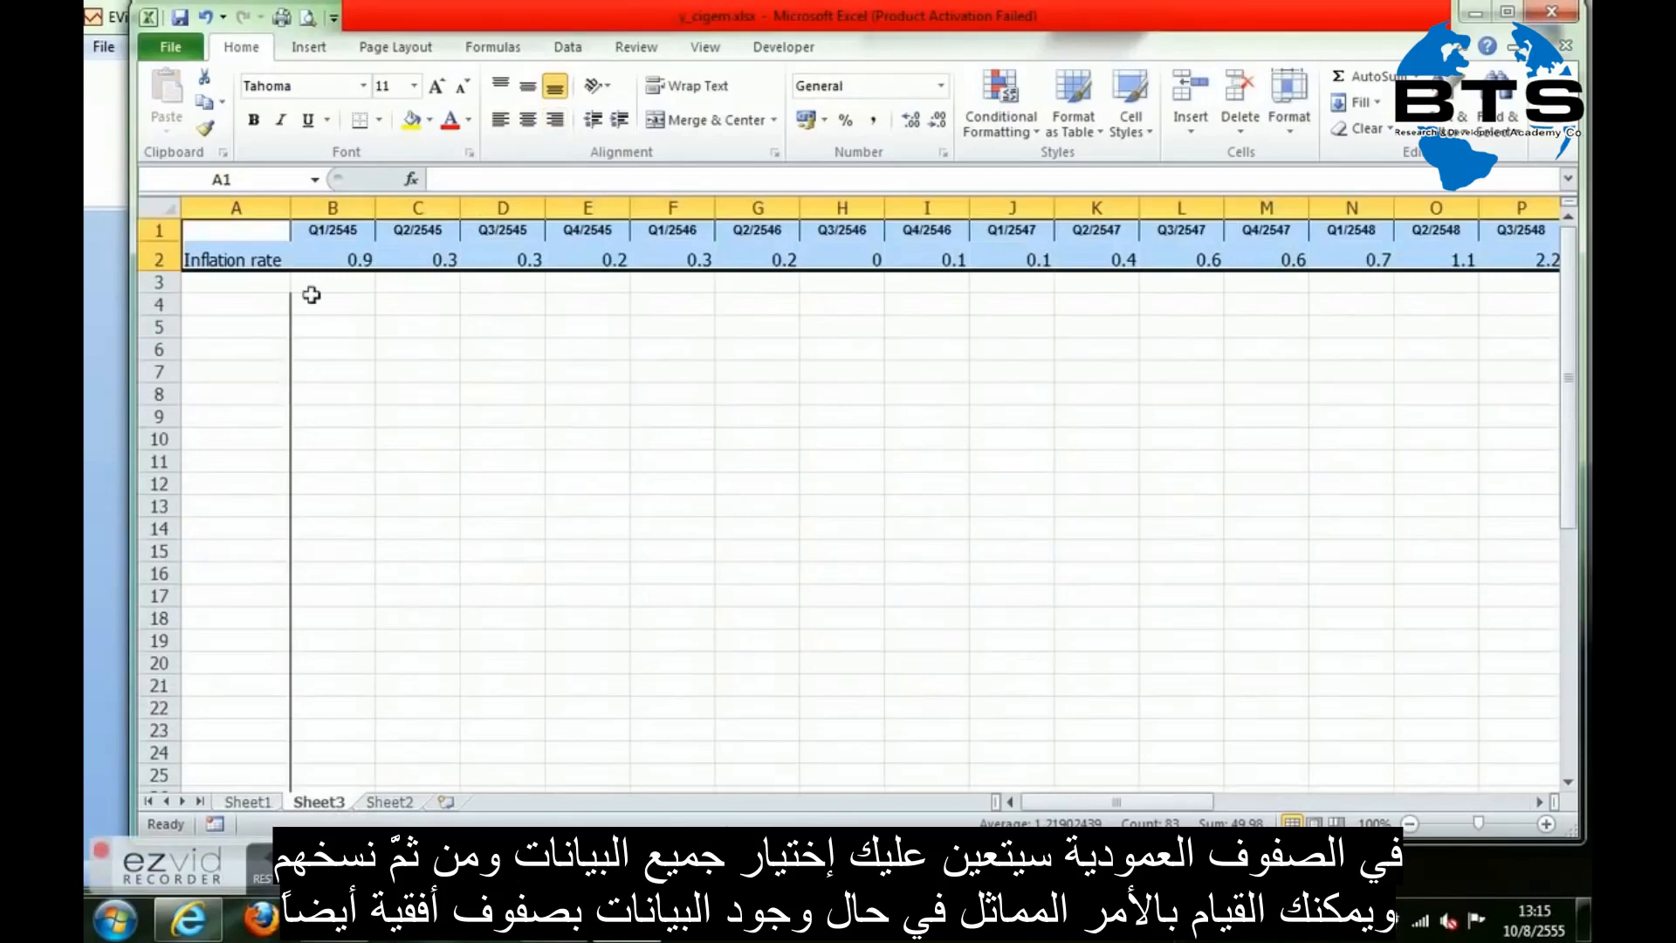
Paste a transposed copy of the quarter and inflation rate rows 1 and 2 at cell A4, and return to Sheet1
{"action": "left_click_drag", "start_coordinate": [1196, 801], "coordinate": [1111, 760]}
{"action": "right_click", "coordinate": [253, 258]}
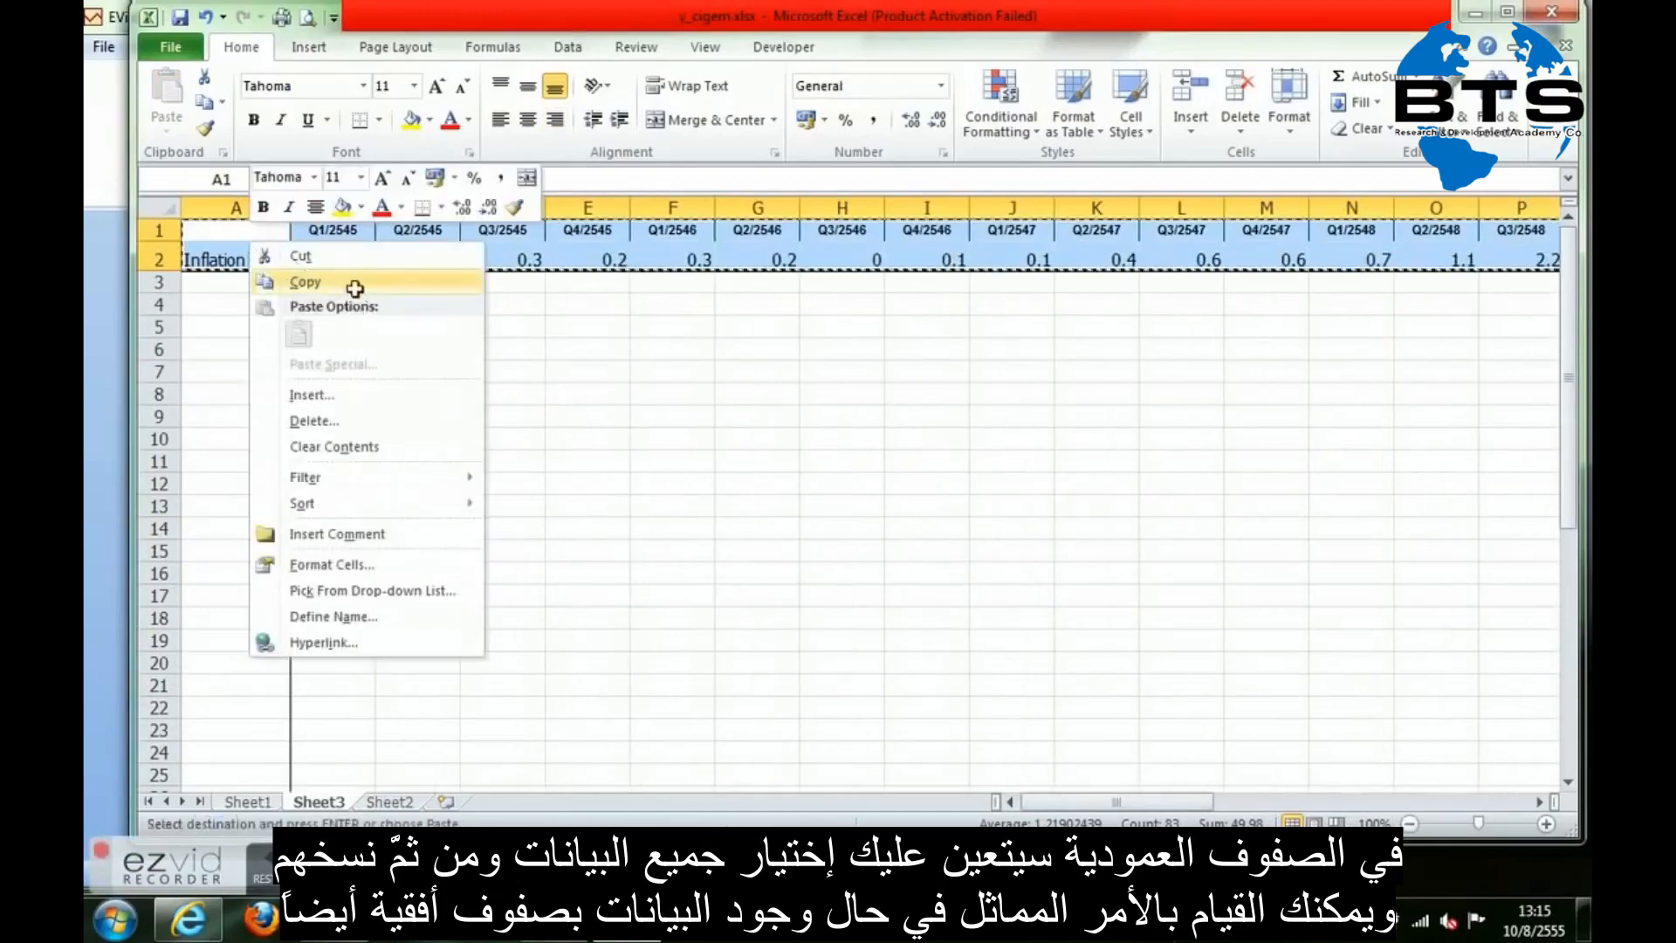
{"action": "left_click", "coordinate": [347, 282]}
{"action": "left_click", "coordinate": [273, 308]}
{"action": "right_click", "coordinate": [275, 317]}
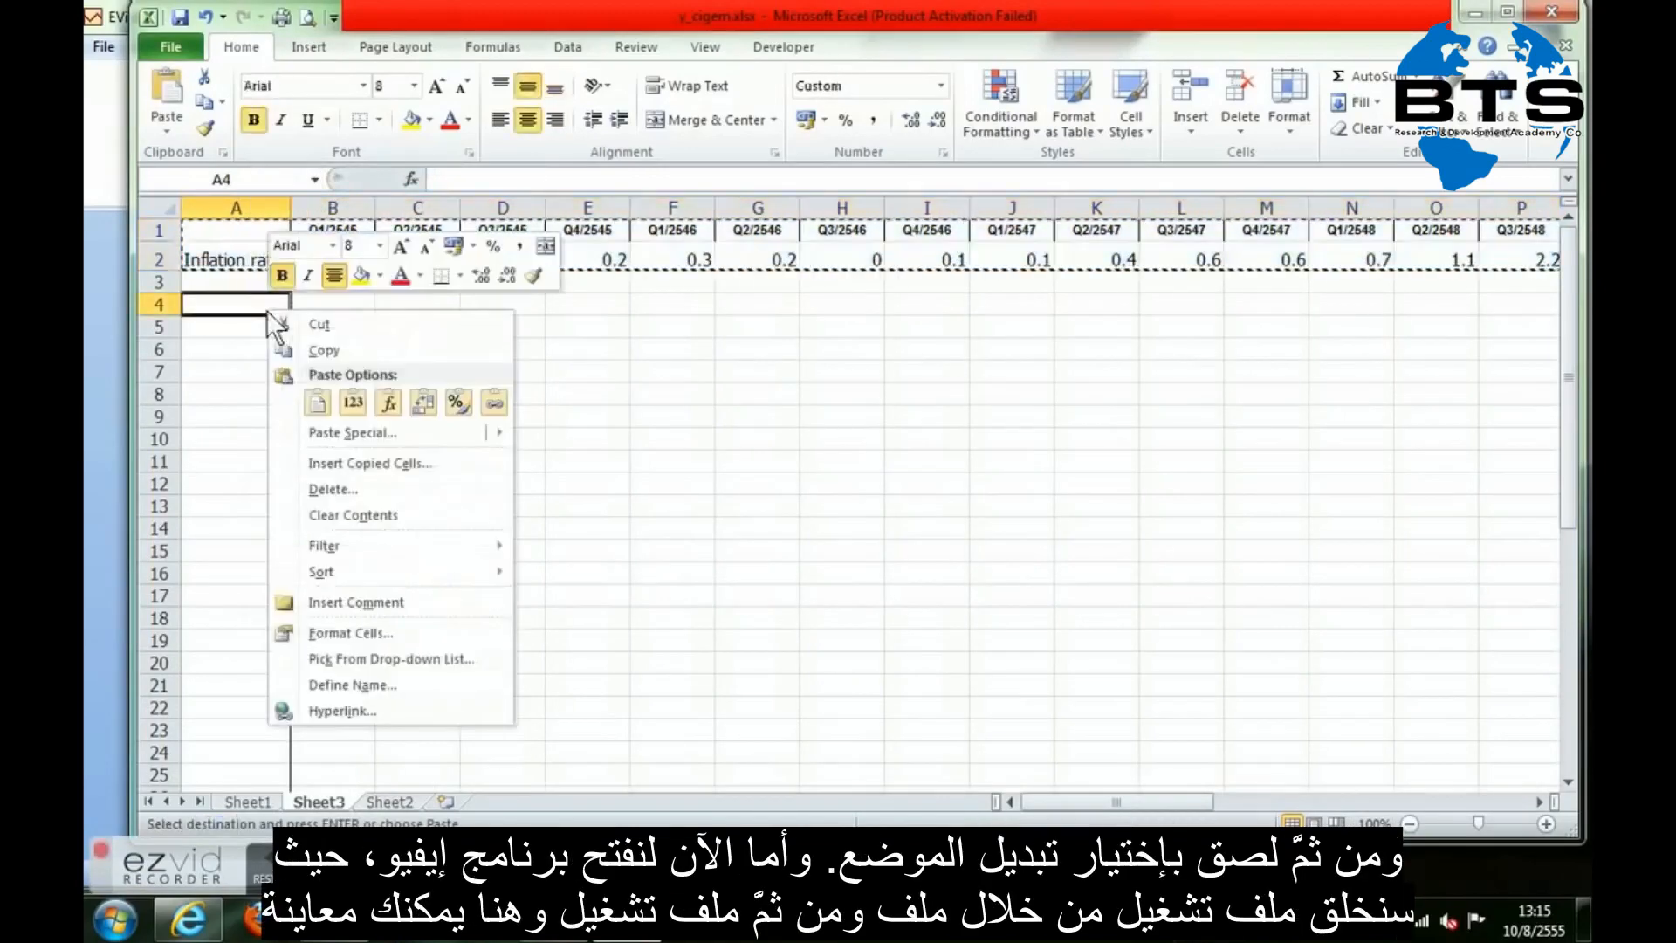
{"action": "left_click", "coordinate": [428, 407]}
{"action": "left_click", "coordinate": [686, 398]}
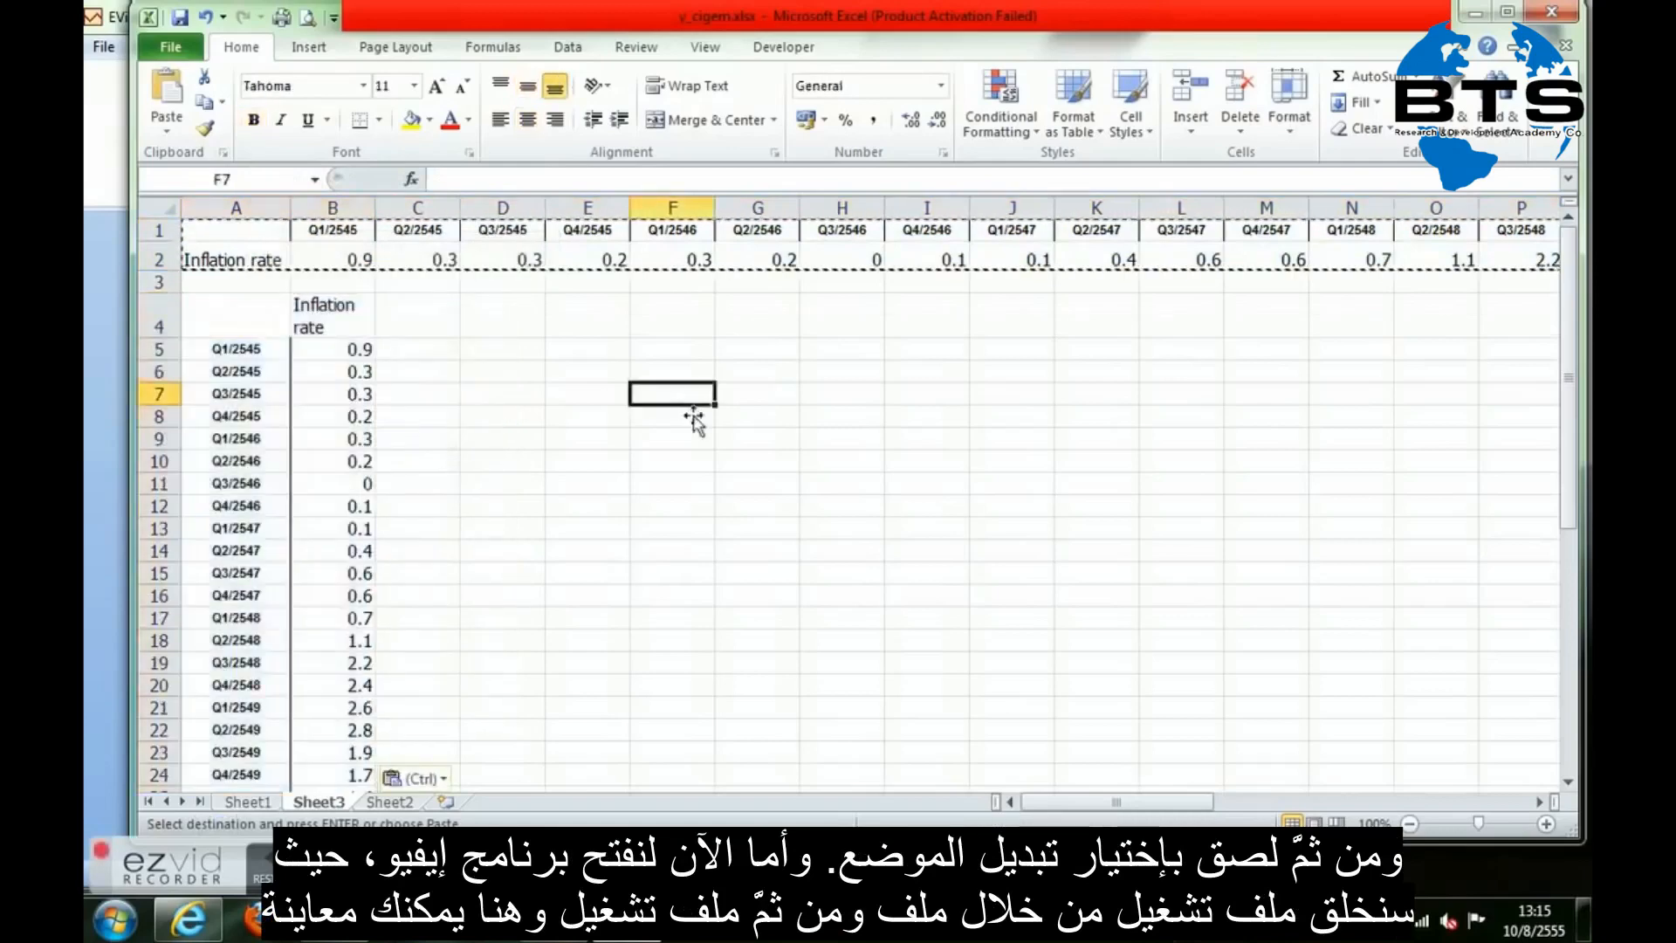
{"action": "left_click", "coordinate": [252, 803]}
Switch to EViews in a maximized window and start creating a new workfile
{"action": "left_click", "coordinate": [1488, 16]}
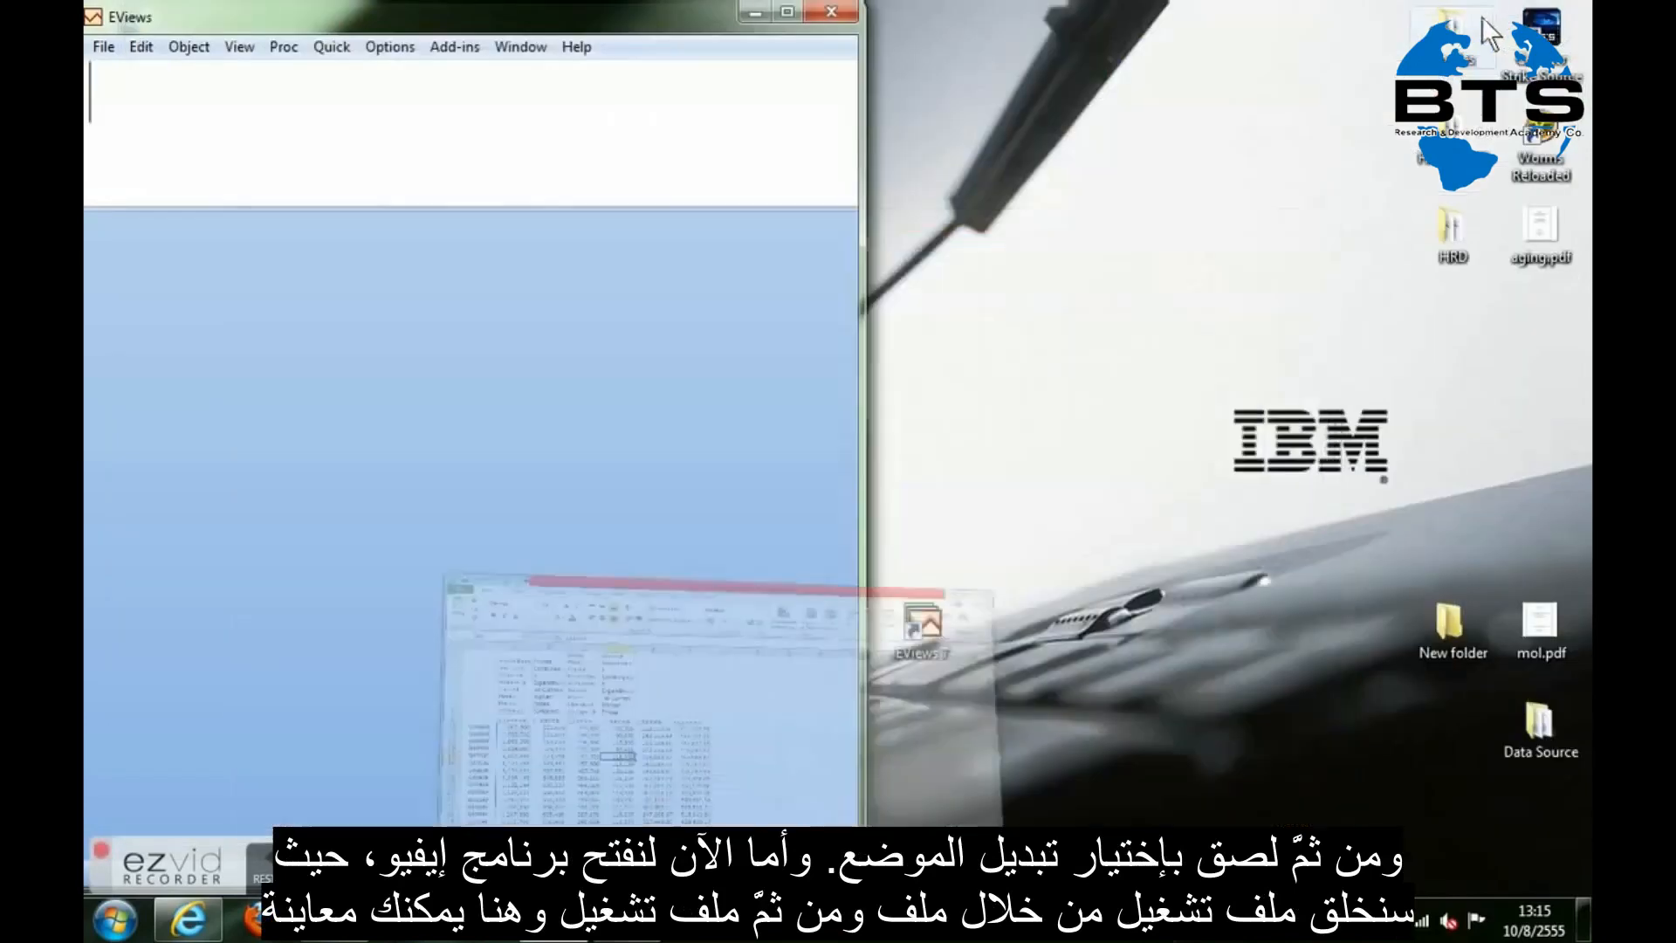
{"action": "left_click", "coordinate": [793, 12]}
{"action": "left_click", "coordinate": [94, 38]}
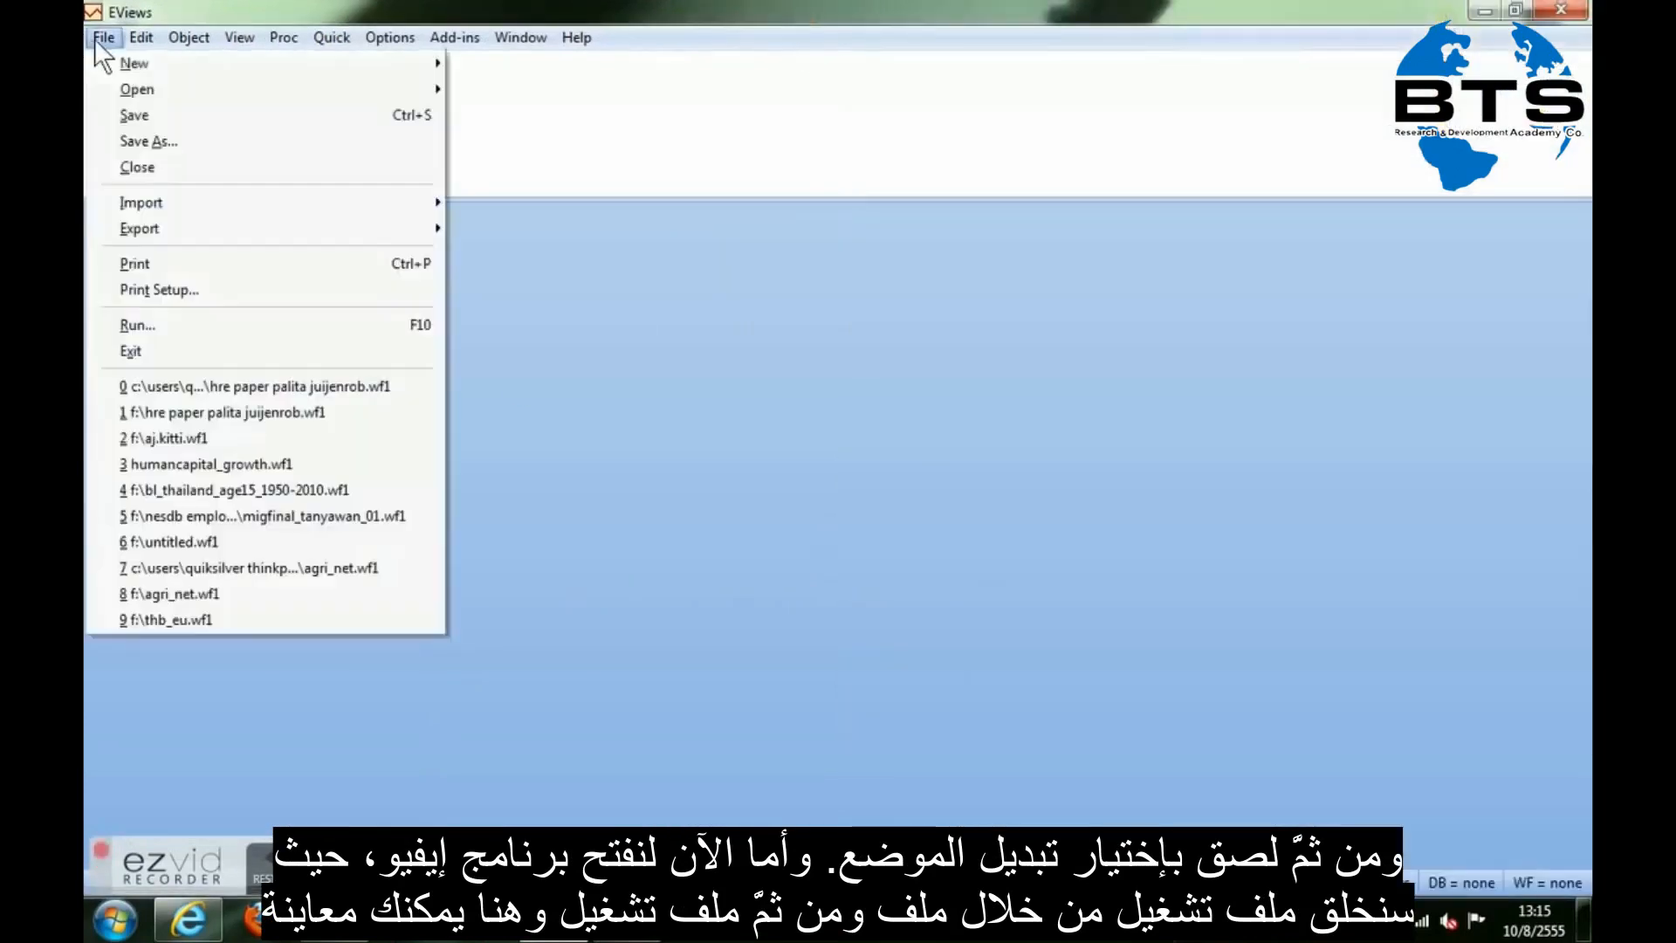
{"action": "mouse_move", "coordinate": [332, 64]}
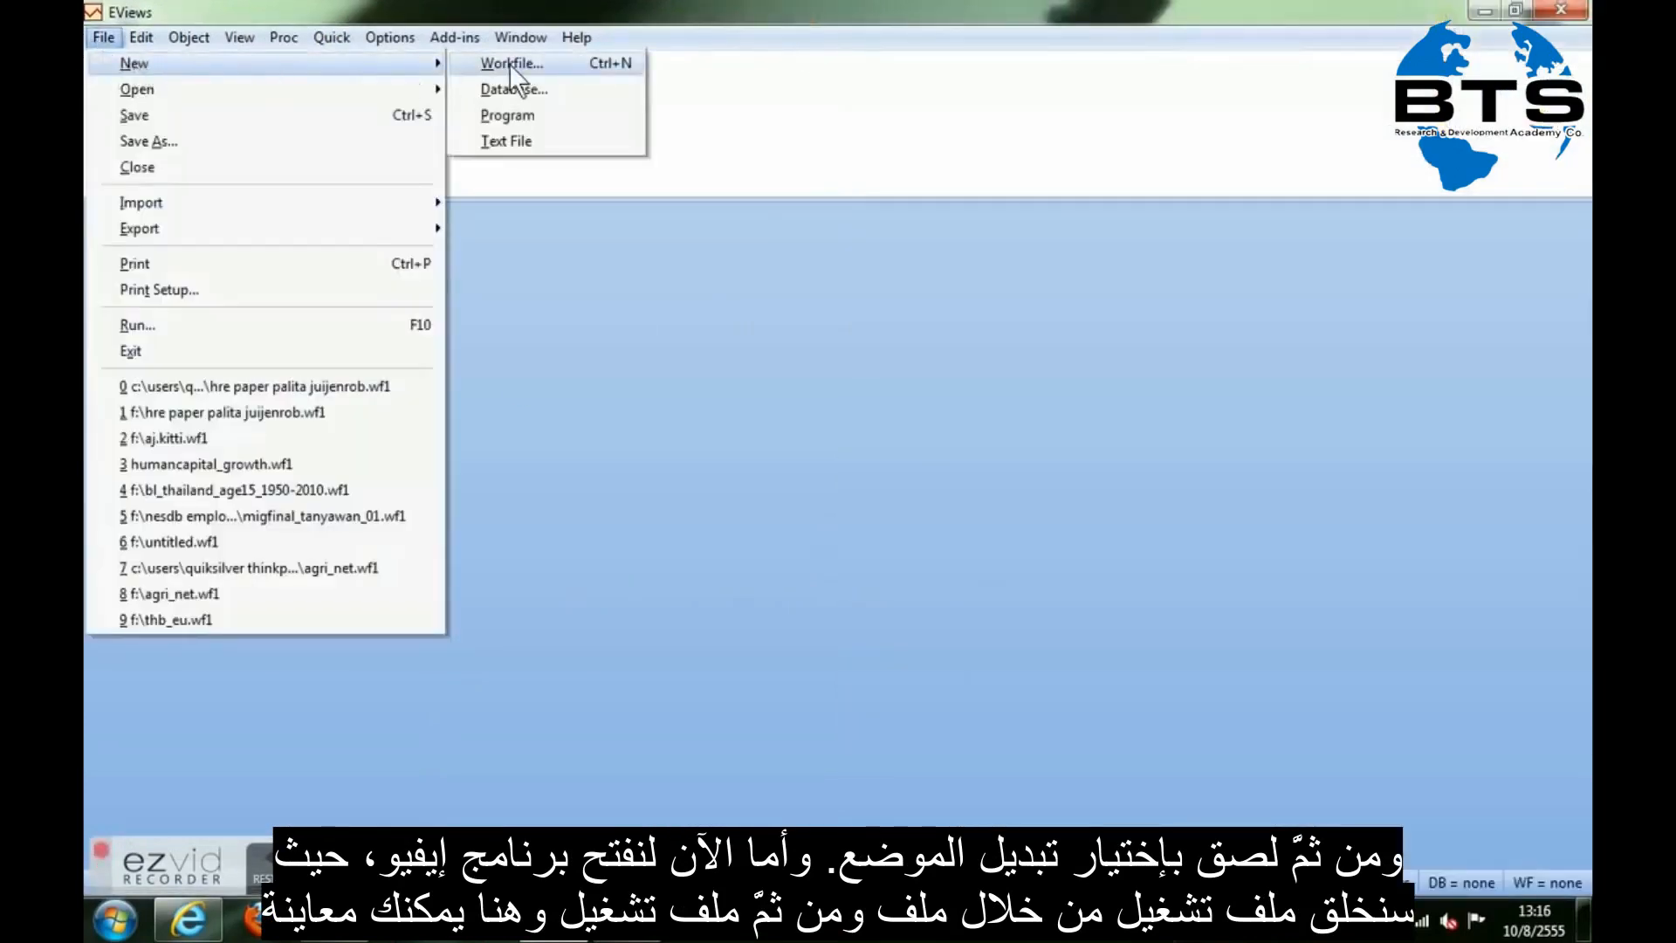
{"action": "left_click", "coordinate": [557, 66]}
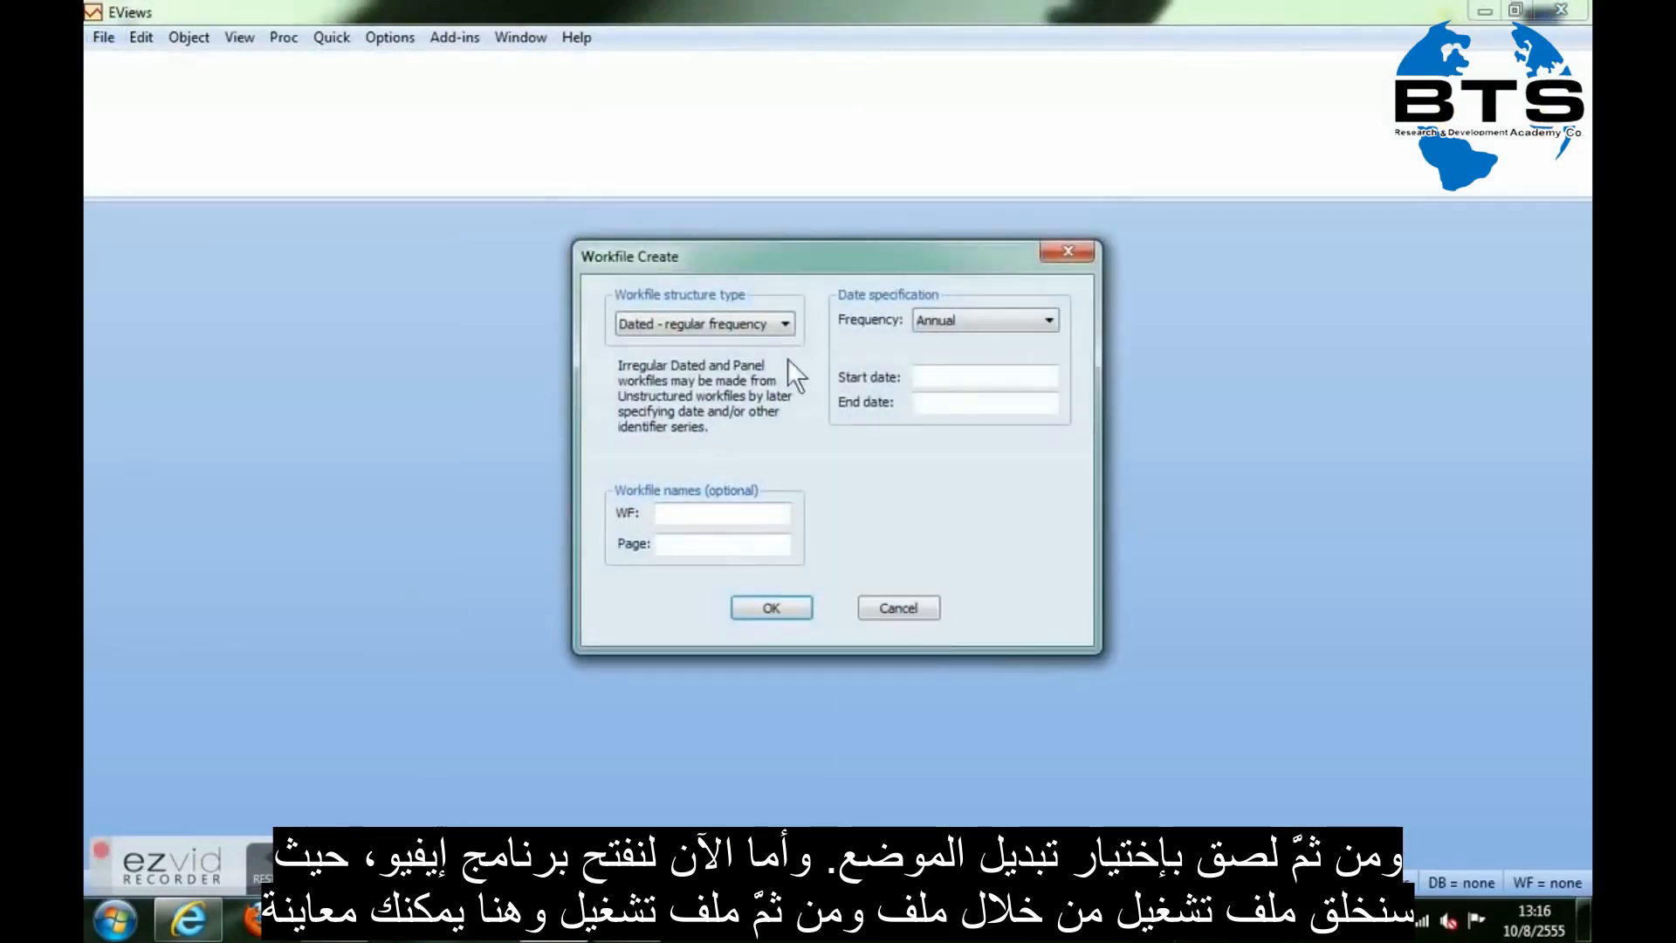
Preview the Unstructured / Undated, Dated - regular frequency and Balanced Panel workfile structure types with their settings
{"action": "left_click", "coordinate": [780, 328]}
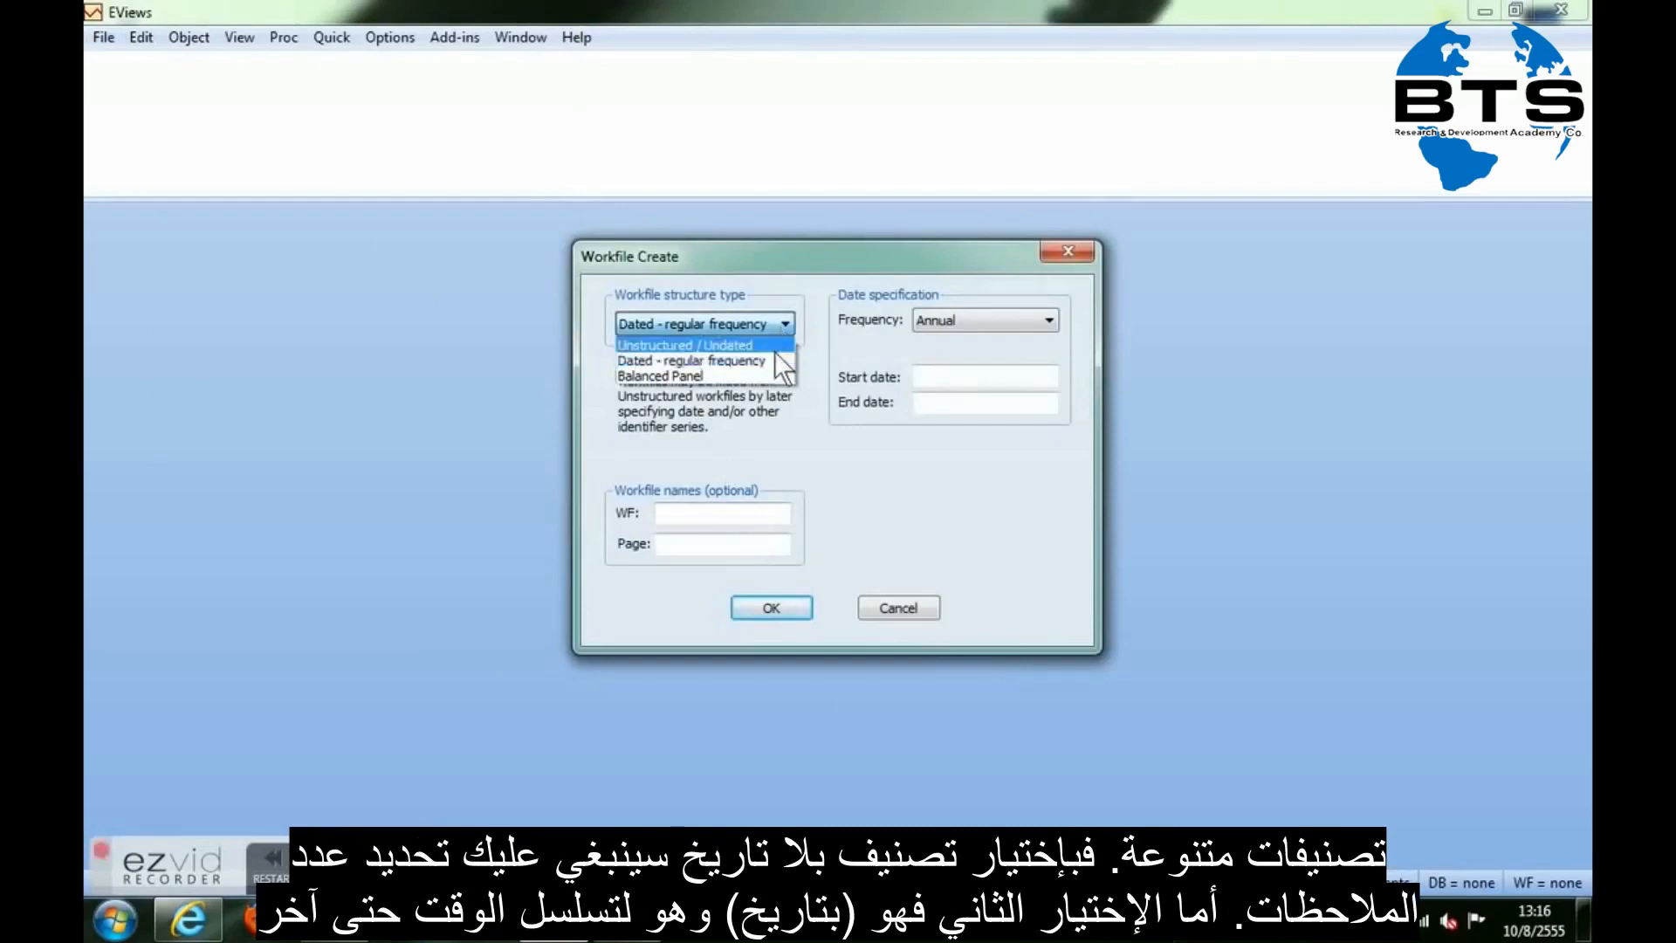
{"action": "left_click", "coordinate": [778, 348]}
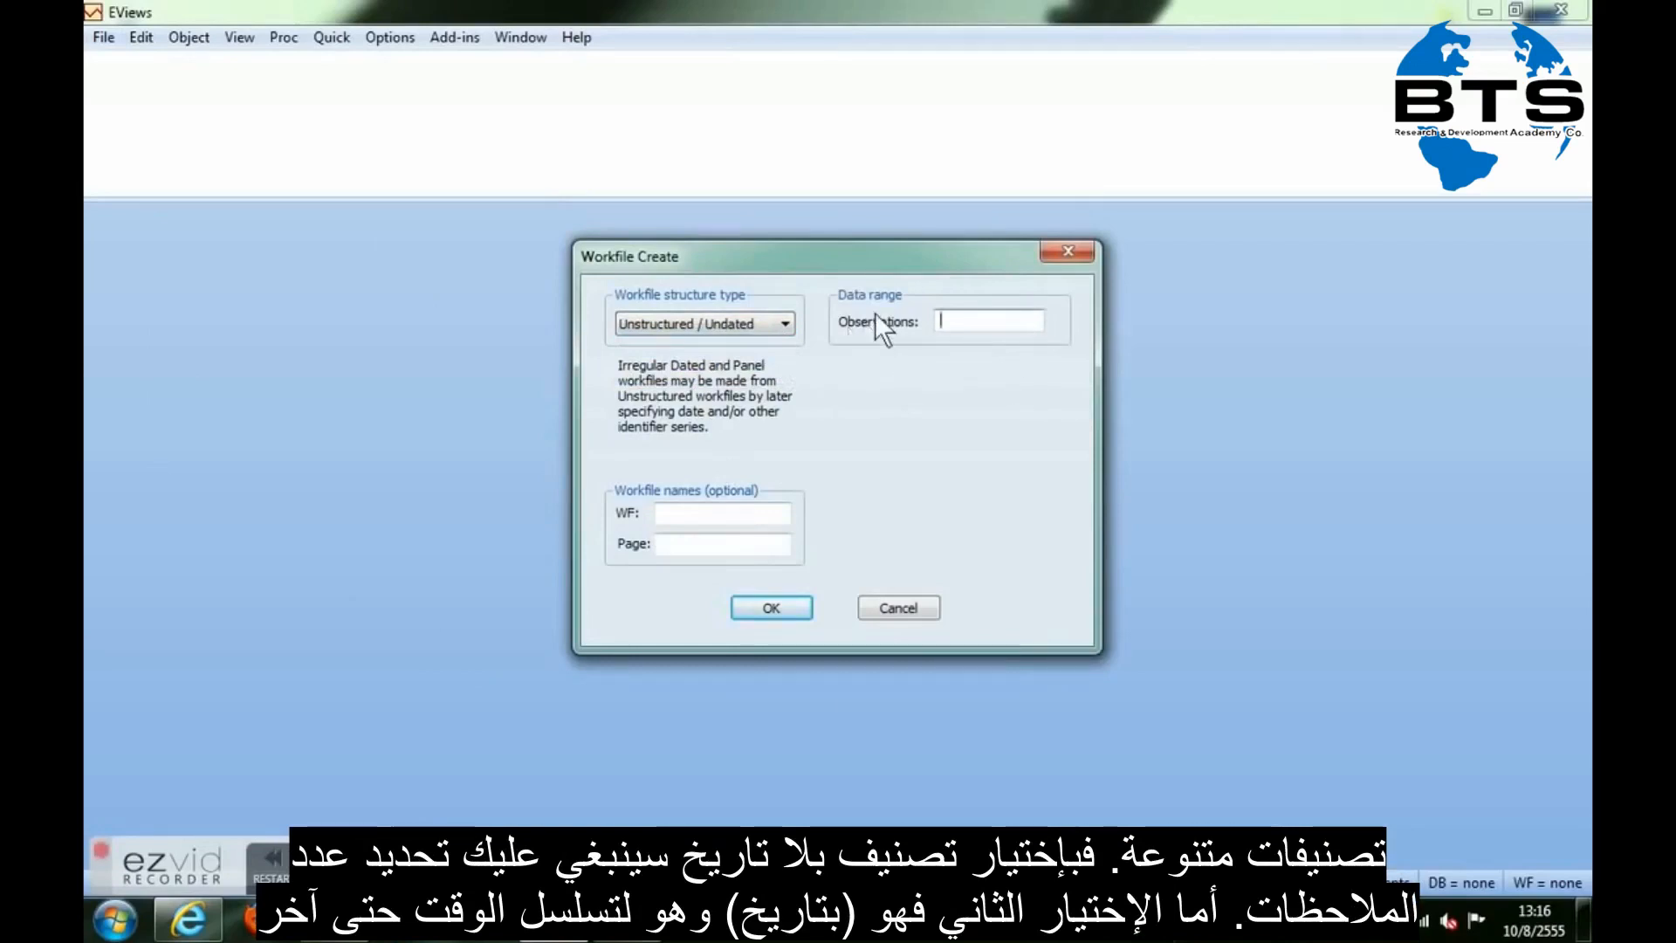
{"action": "left_click", "coordinate": [773, 327]}
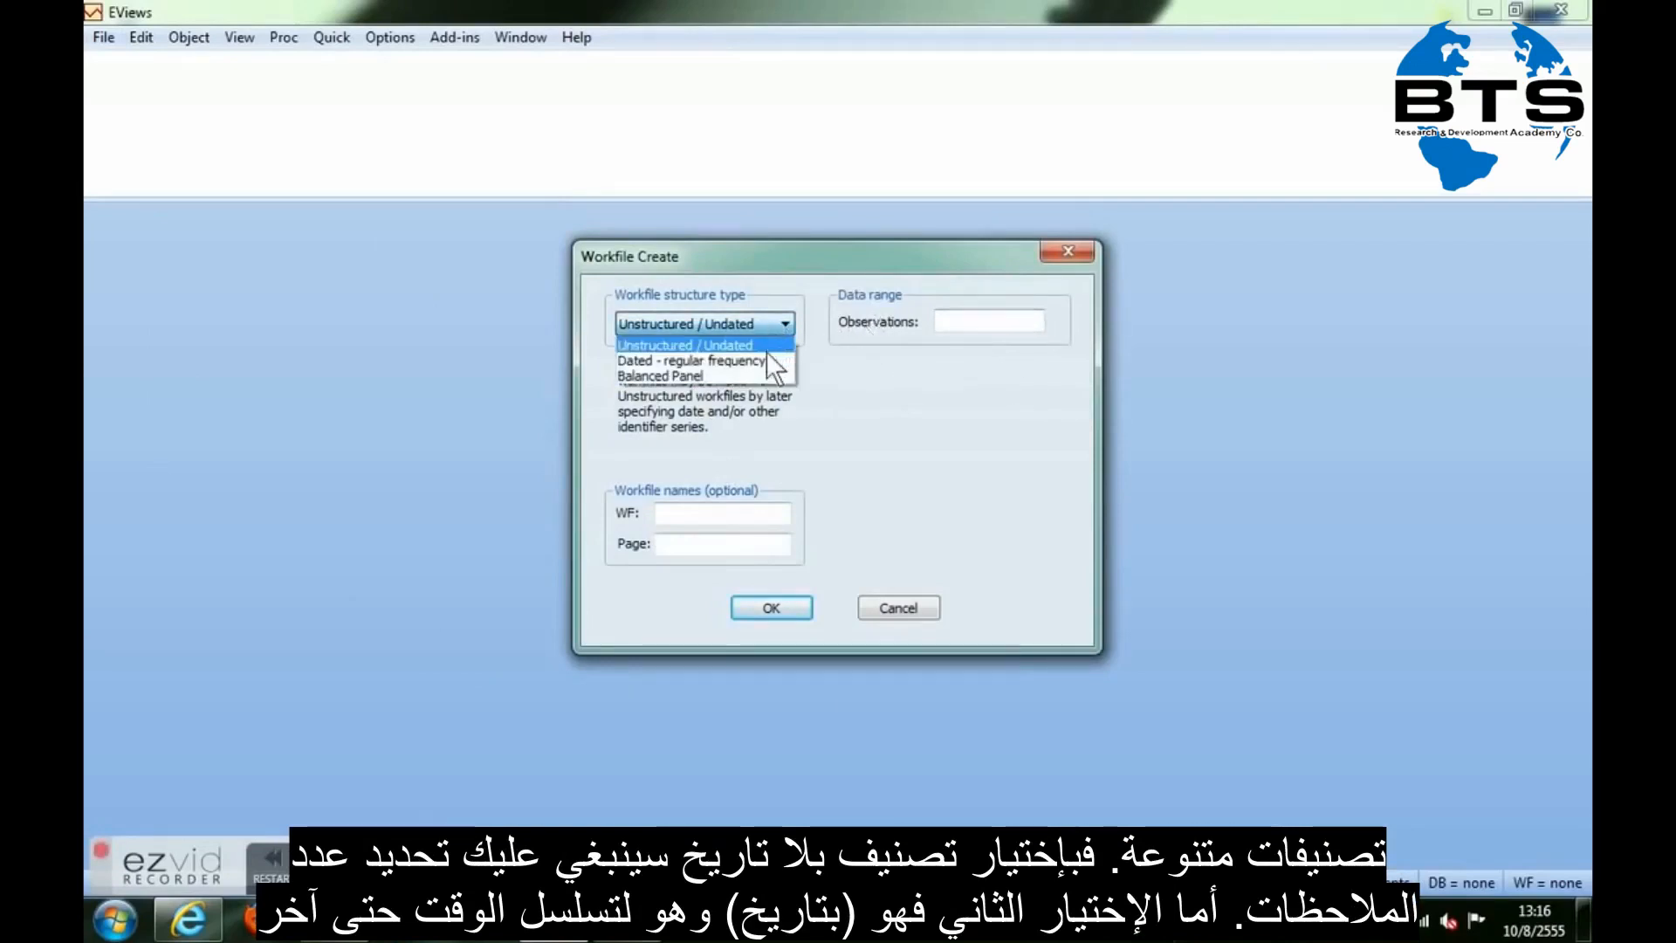
{"action": "left_click", "coordinate": [764, 358]}
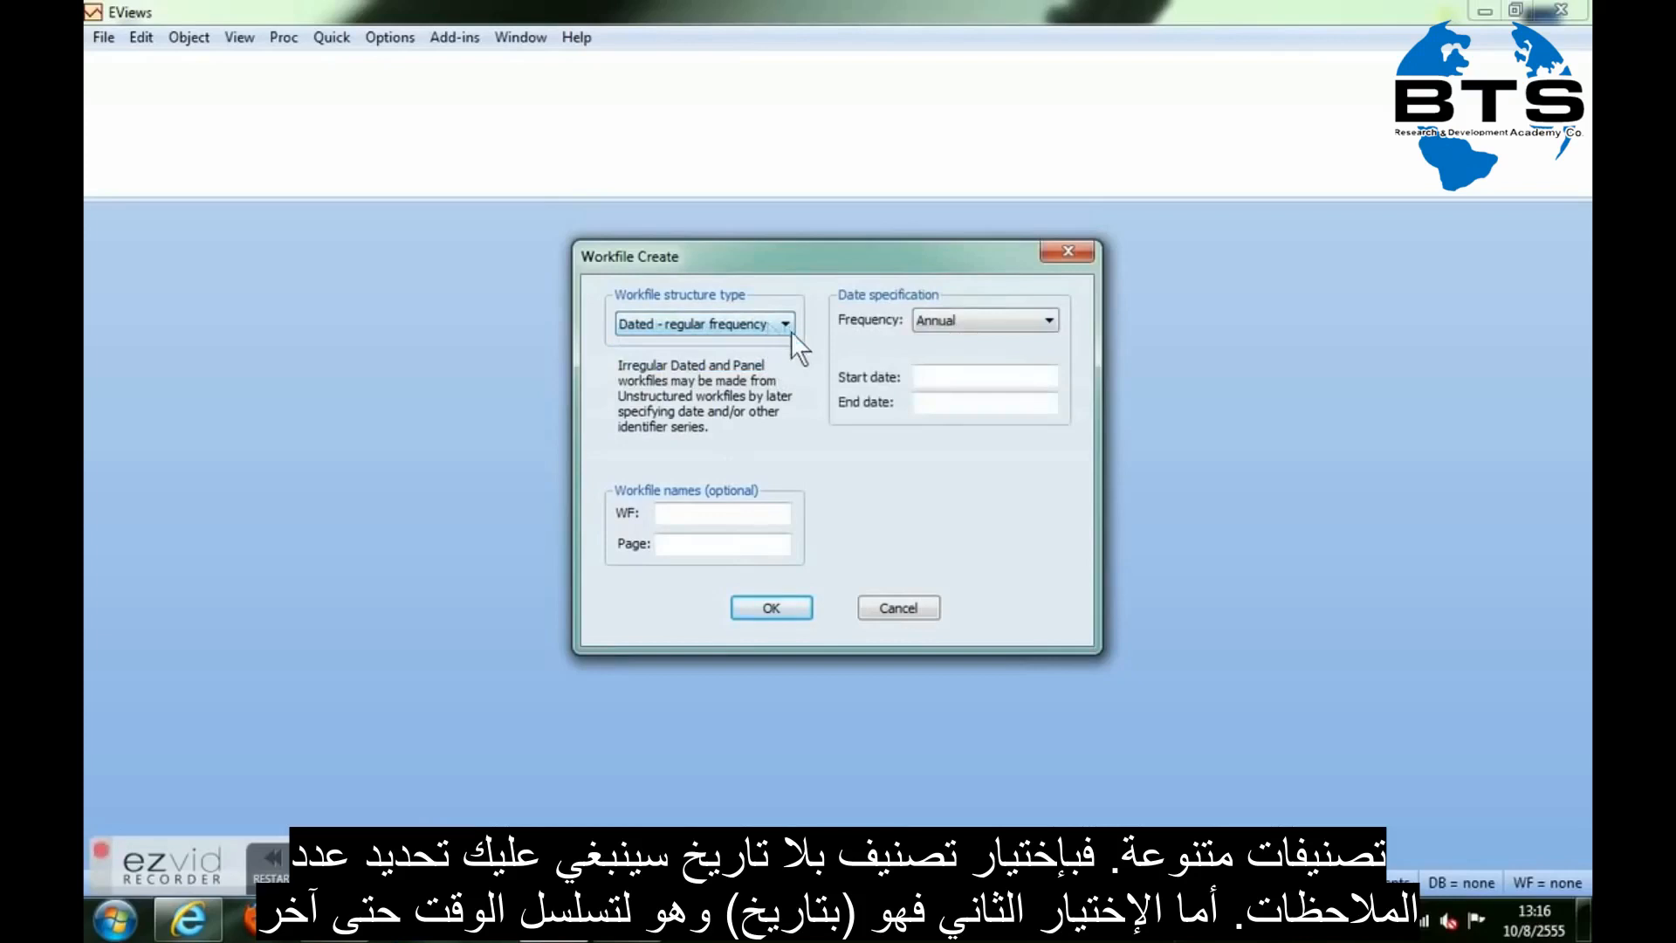
{"action": "left_click", "coordinate": [784, 324]}
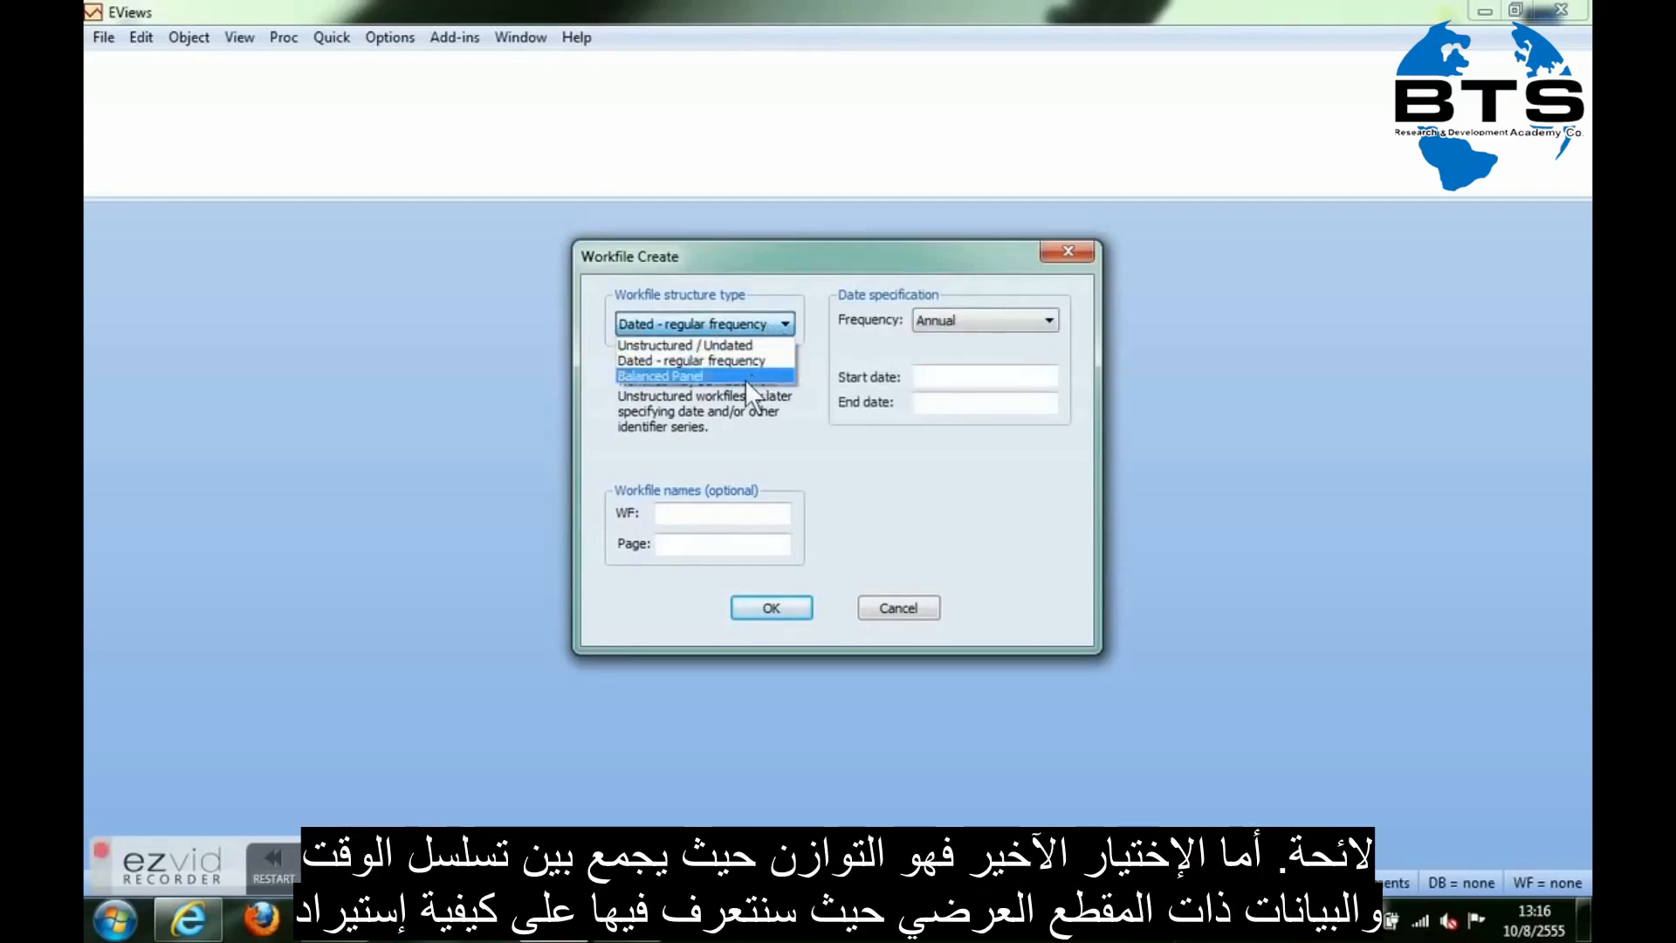
{"action": "left_click", "coordinate": [819, 328]}
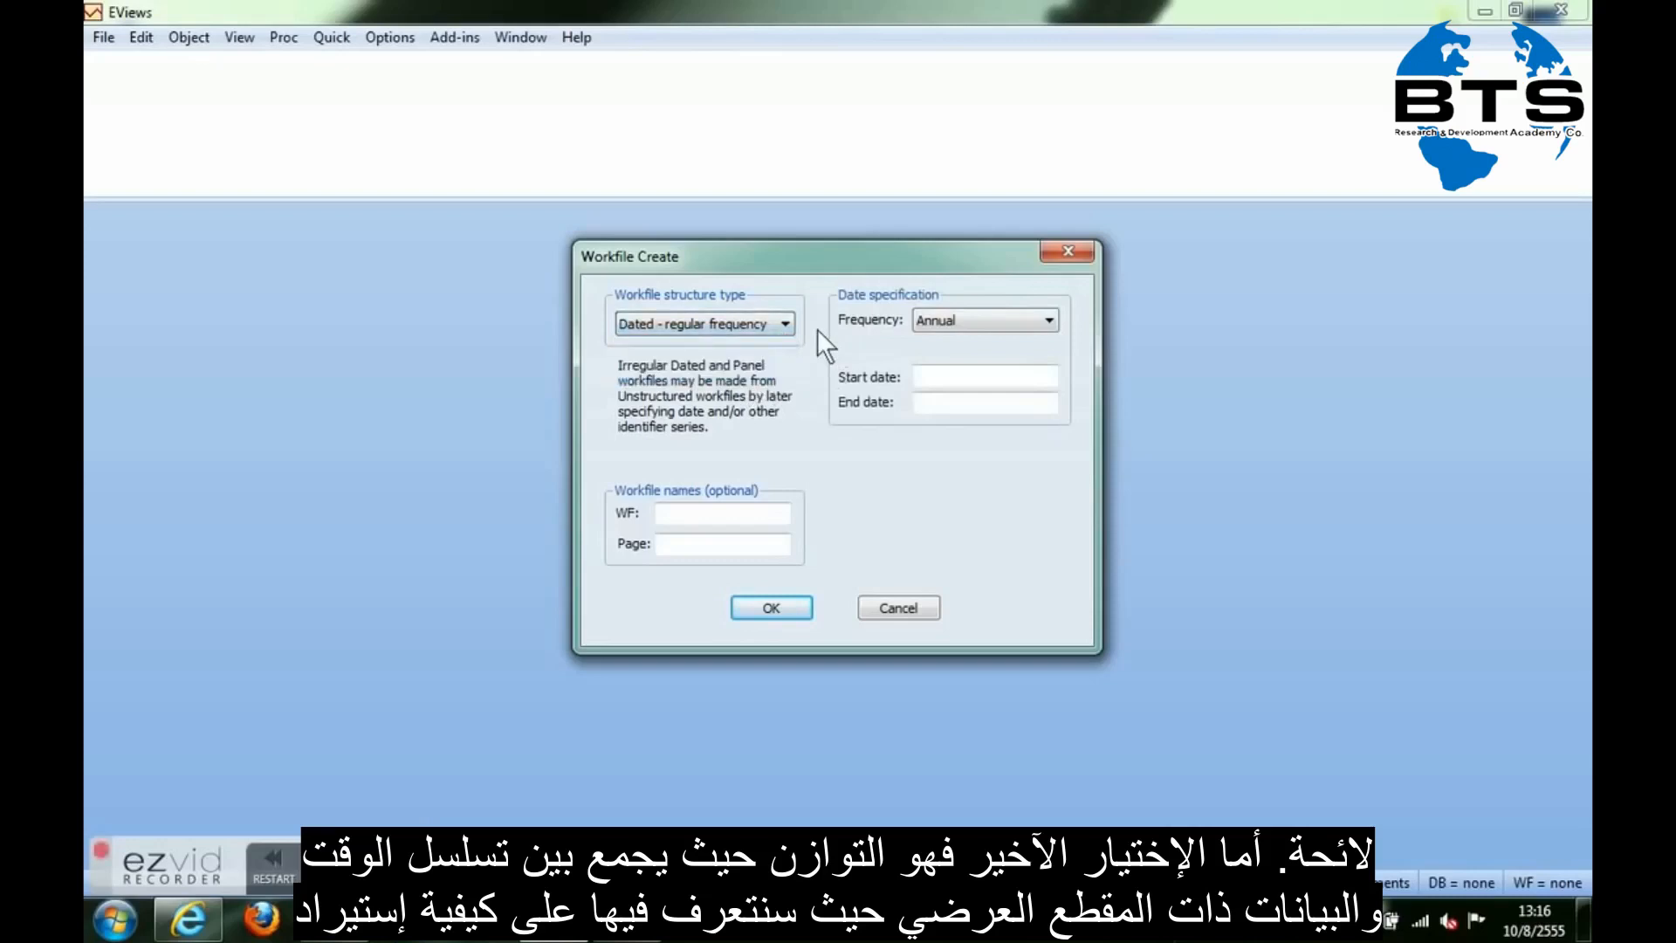
{"action": "left_click", "coordinate": [786, 324]}
{"action": "left_click", "coordinate": [752, 375]}
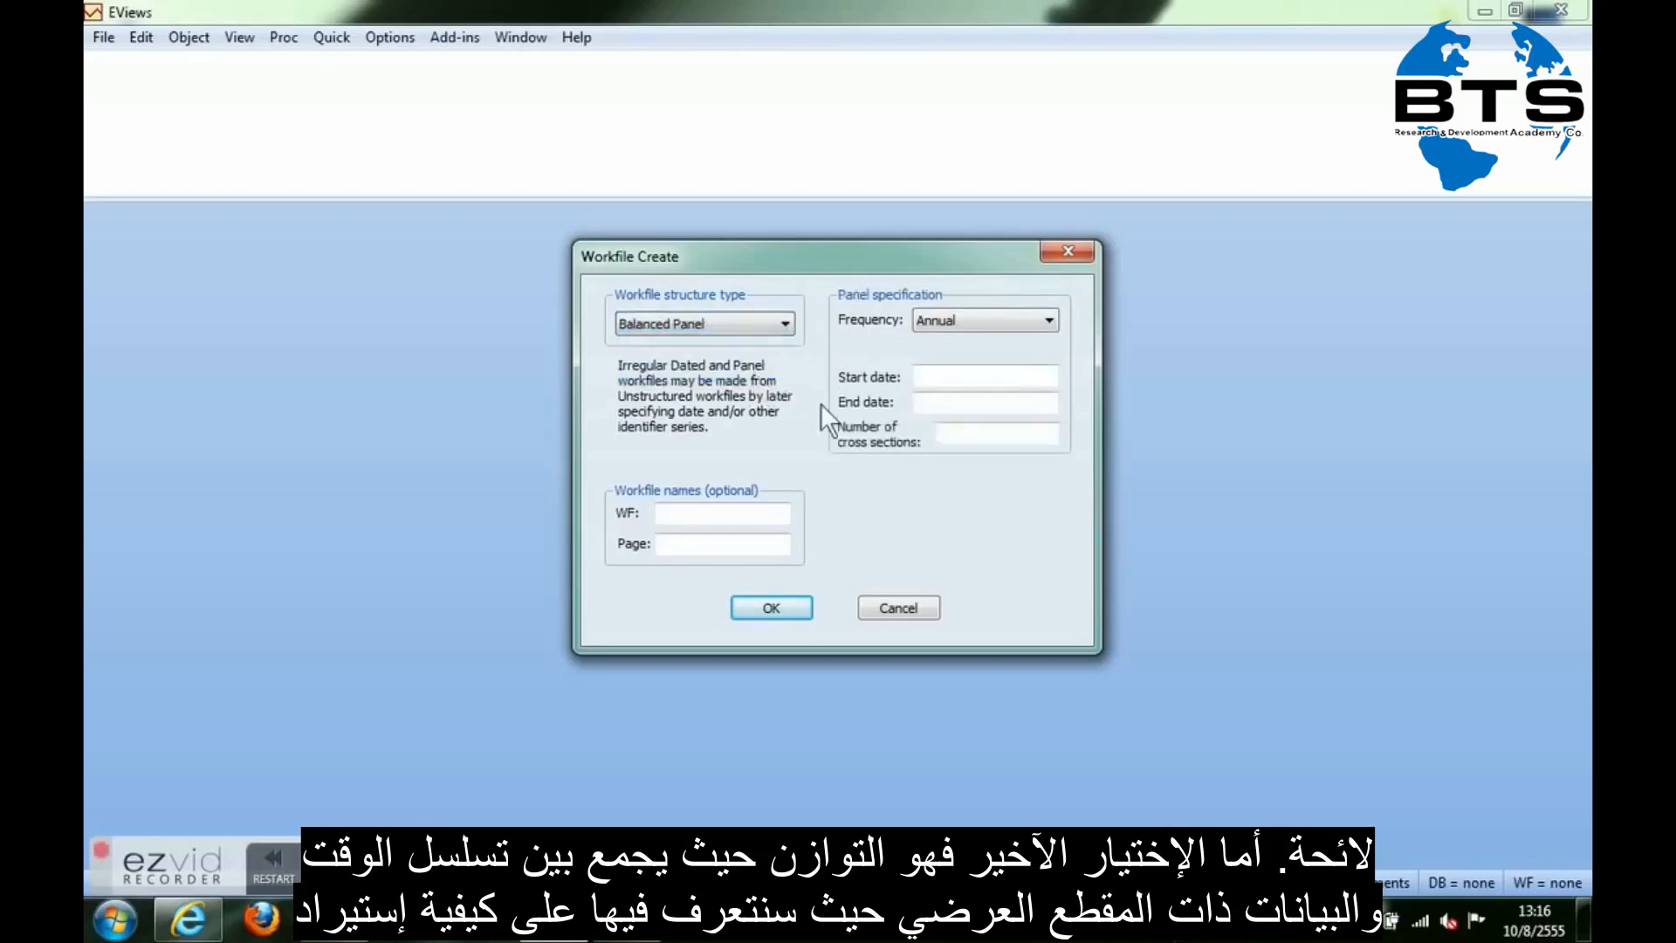
Set the workfile structure type to Dated - regular frequency and the frequency to Quarterly
{"action": "left_click", "coordinate": [773, 326]}
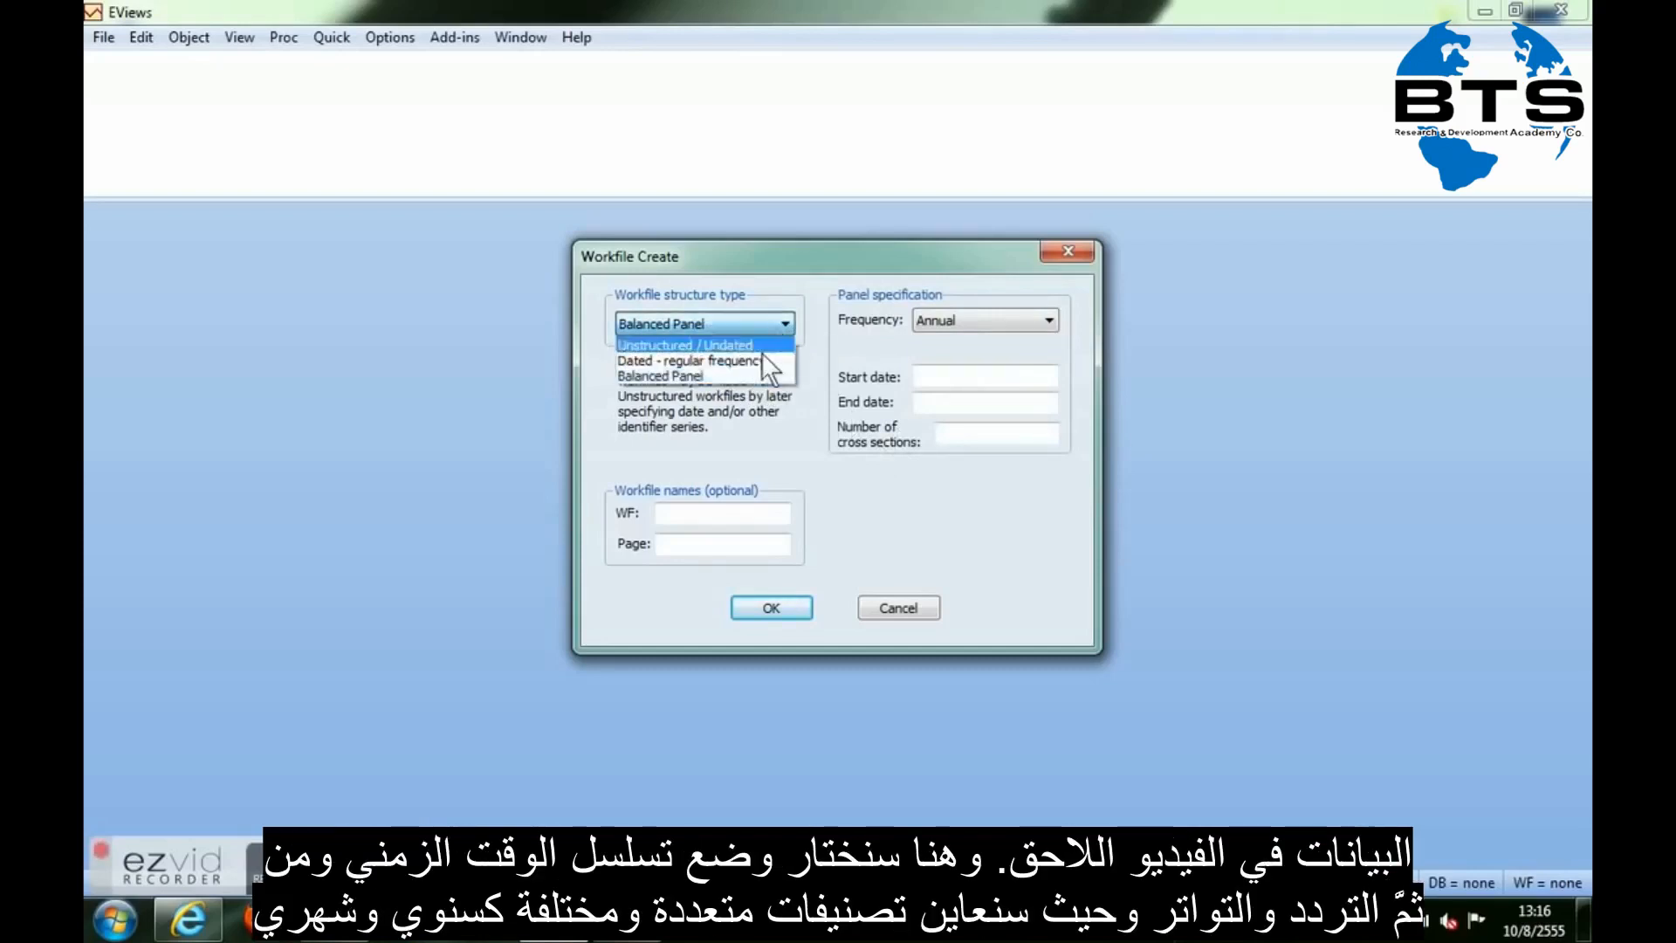
{"action": "left_click", "coordinate": [757, 359]}
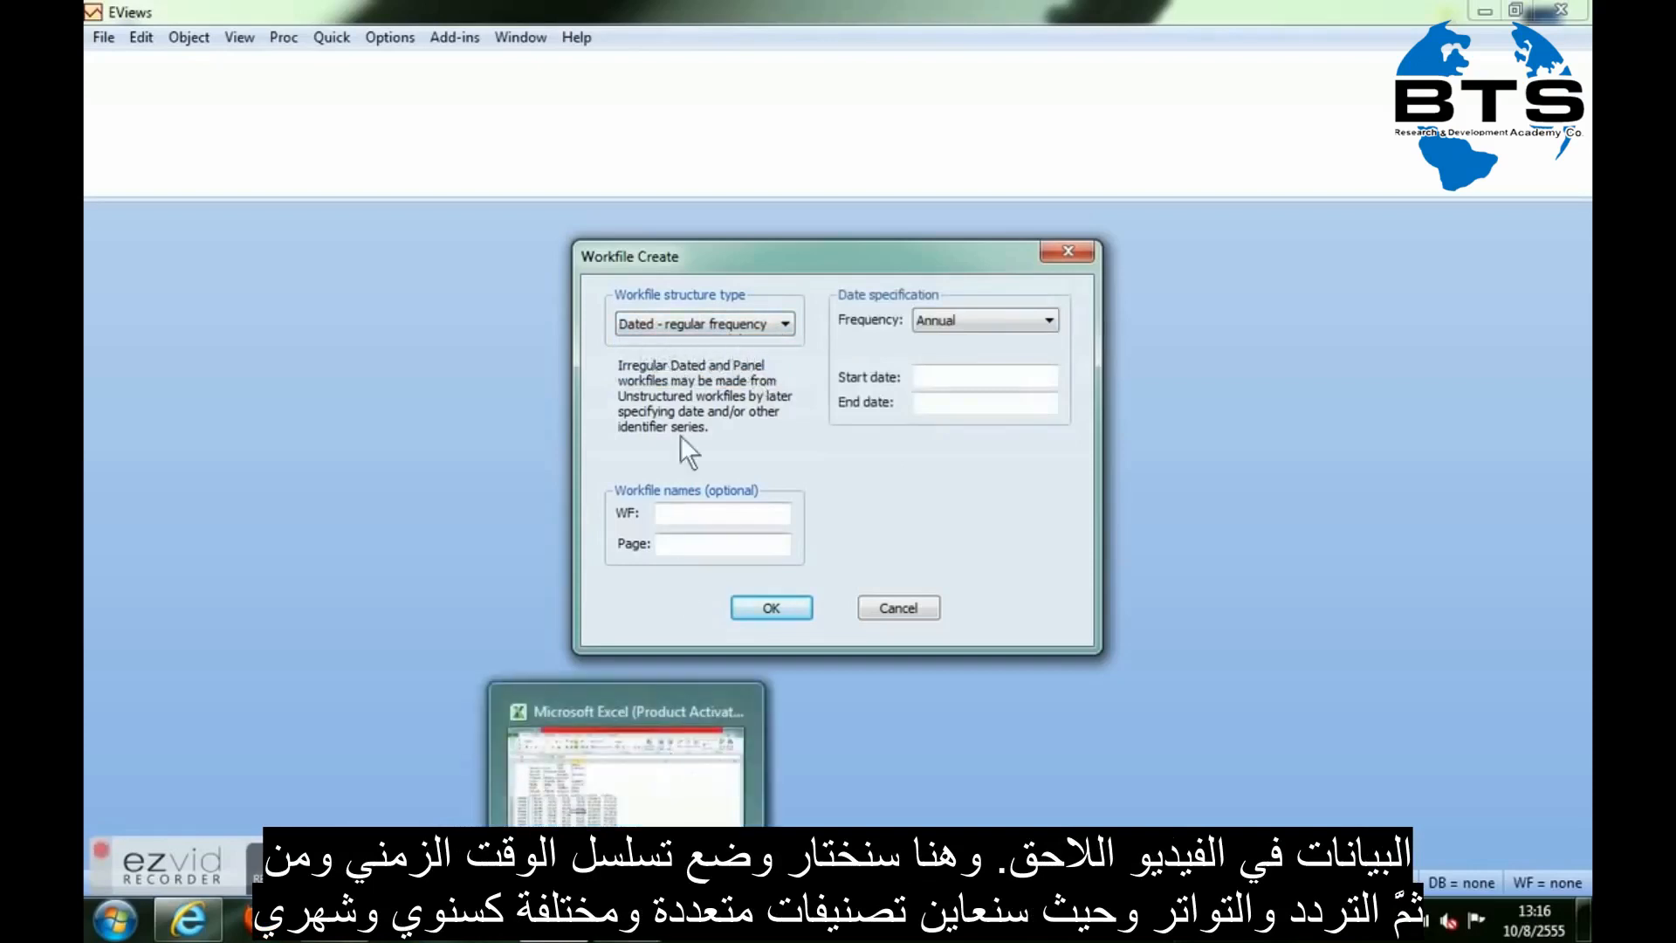
{"action": "left_click", "coordinate": [643, 323]}
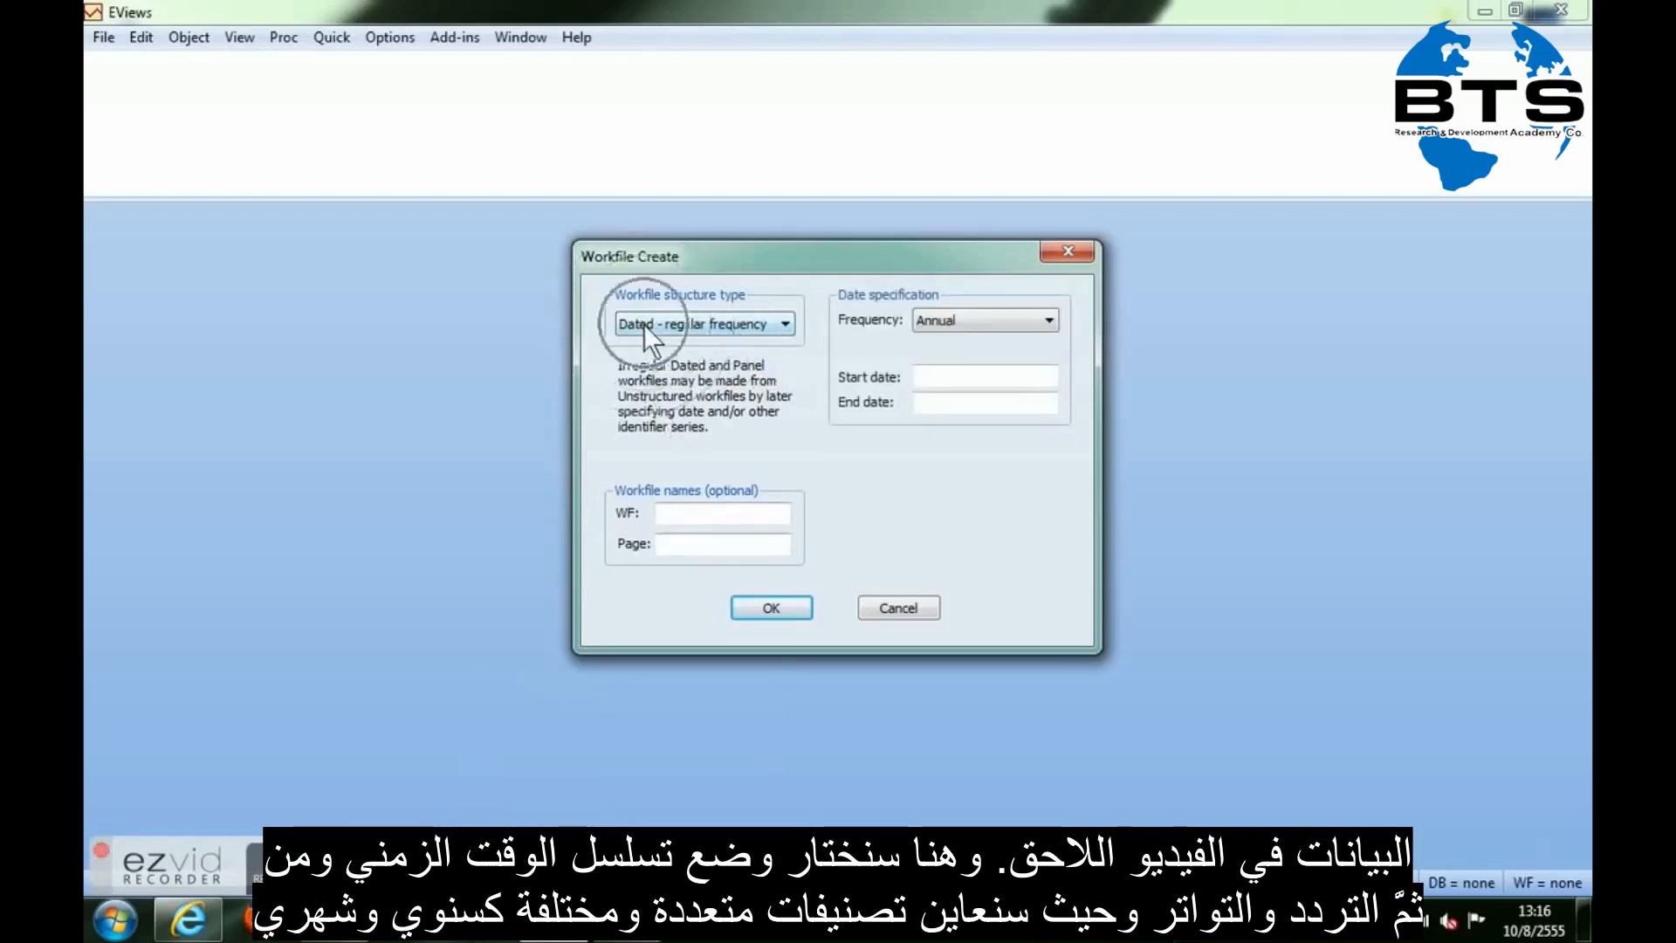
{"action": "left_click", "coordinate": [999, 320]}
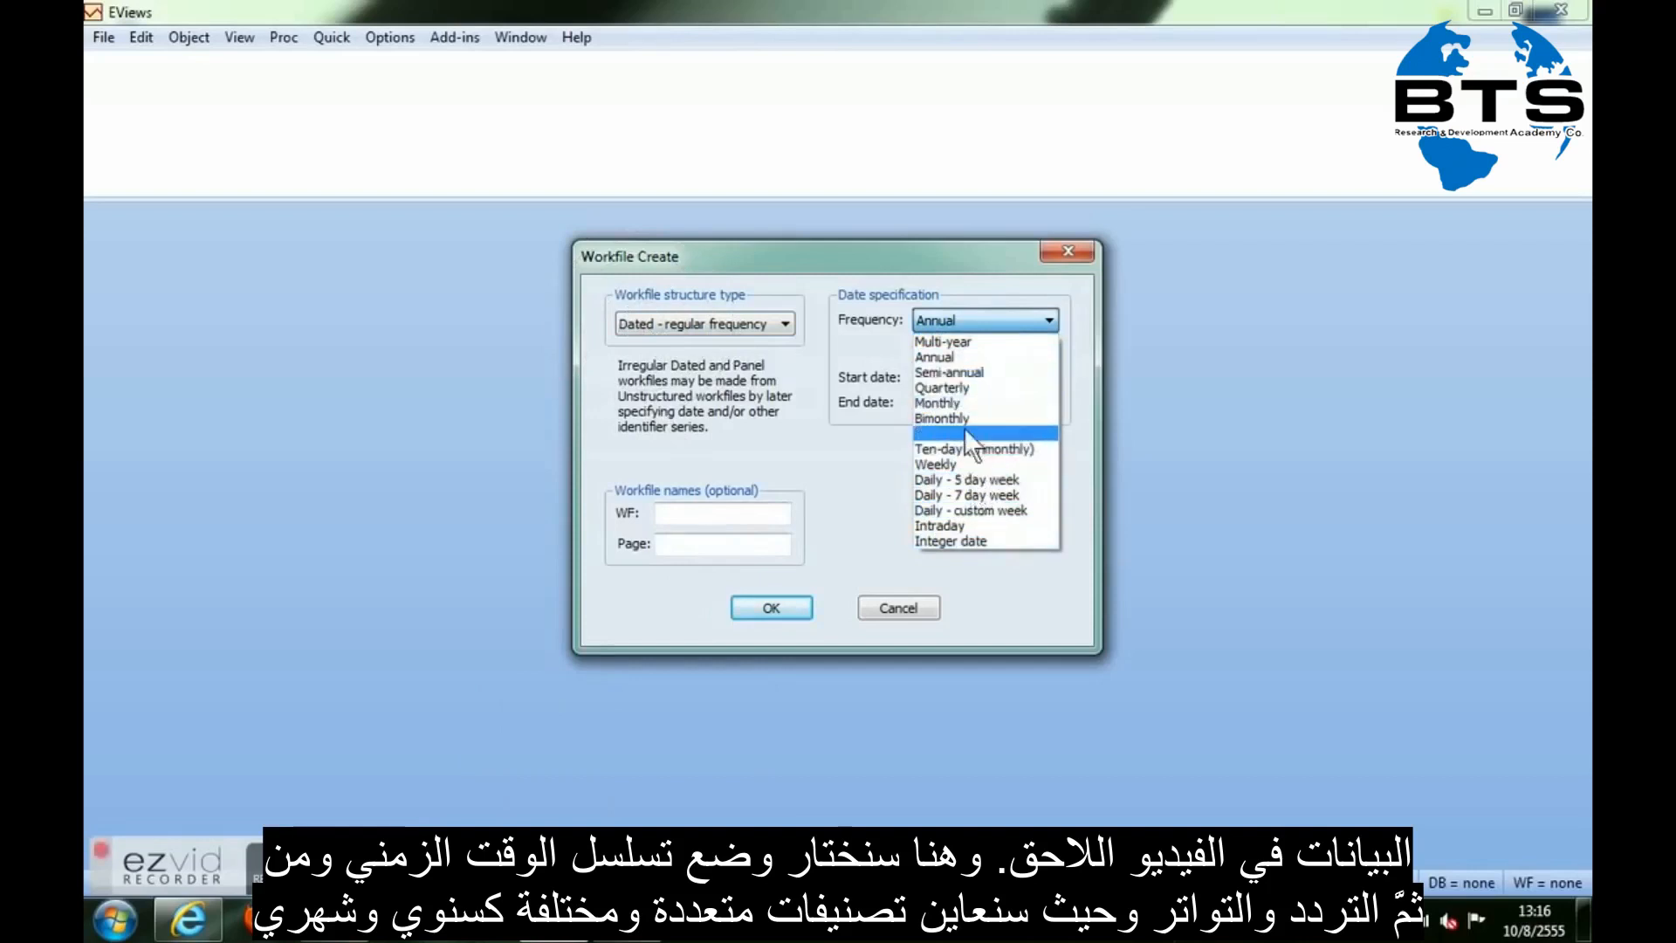
{"action": "left_click", "coordinate": [945, 387]}
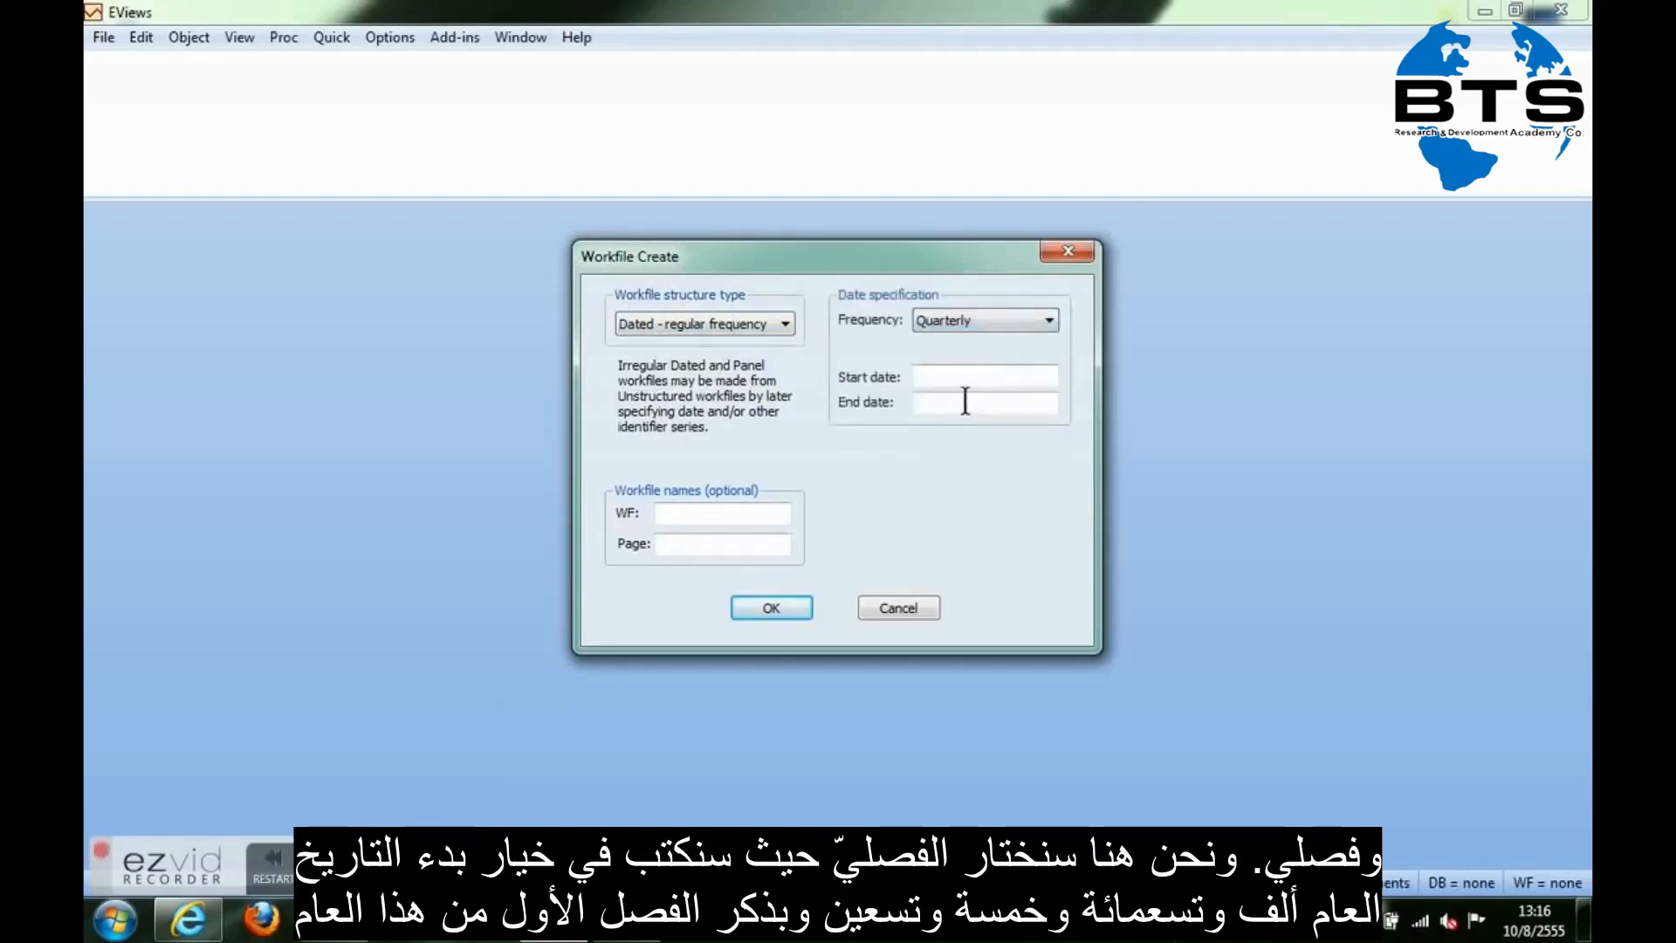
Set the start date to 1995q1 and the end date to 2012q1, and create the workfile
{"action": "left_click", "coordinate": [1042, 385]}
{"action": "type", "text": "199"}
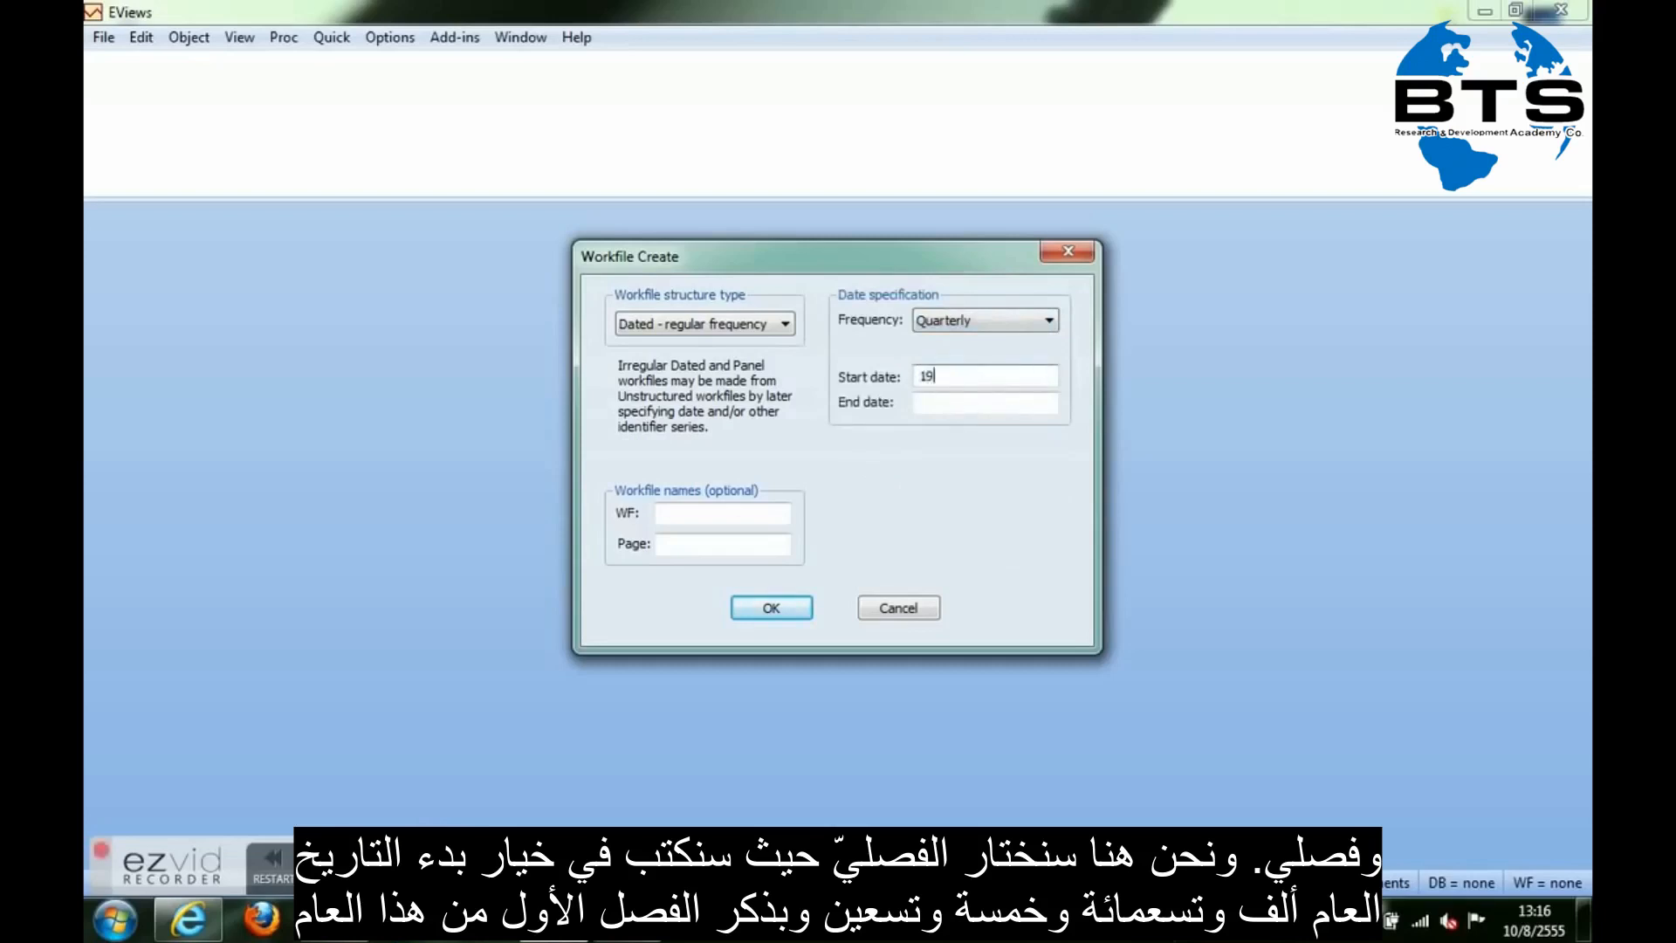
{"action": "type", "text": "5q1"}
{"action": "key", "text": "Tab"}
{"action": "type", "text": "201"}
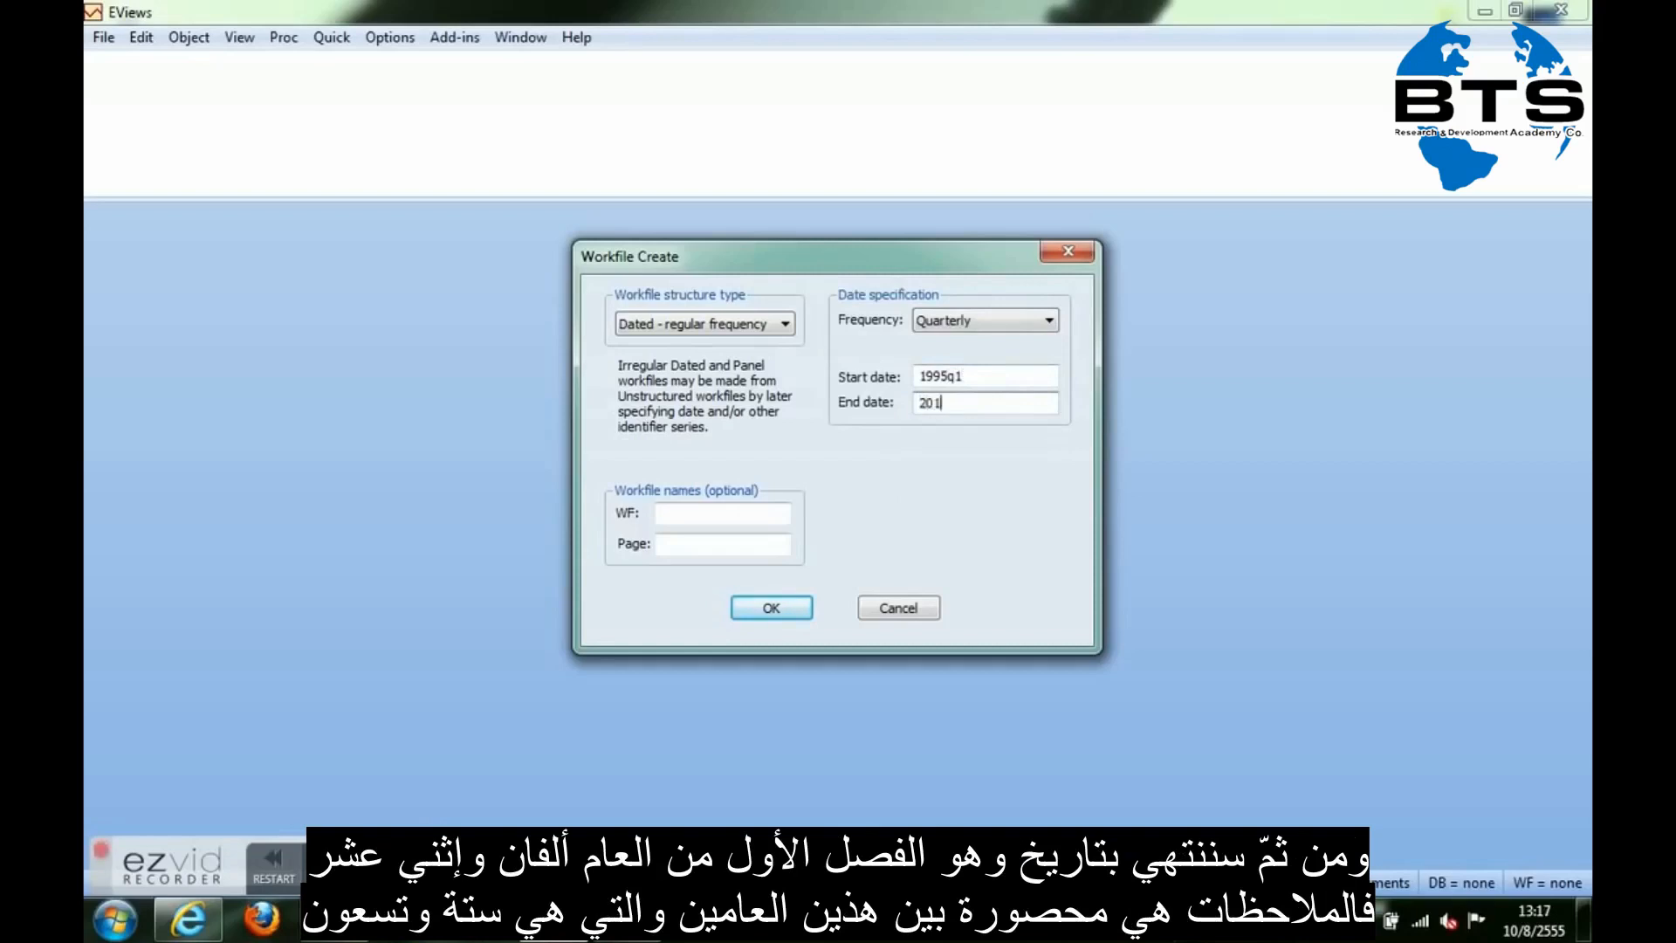
{"action": "type", "text": "2q1"}
{"action": "left_click", "coordinate": [772, 606]}
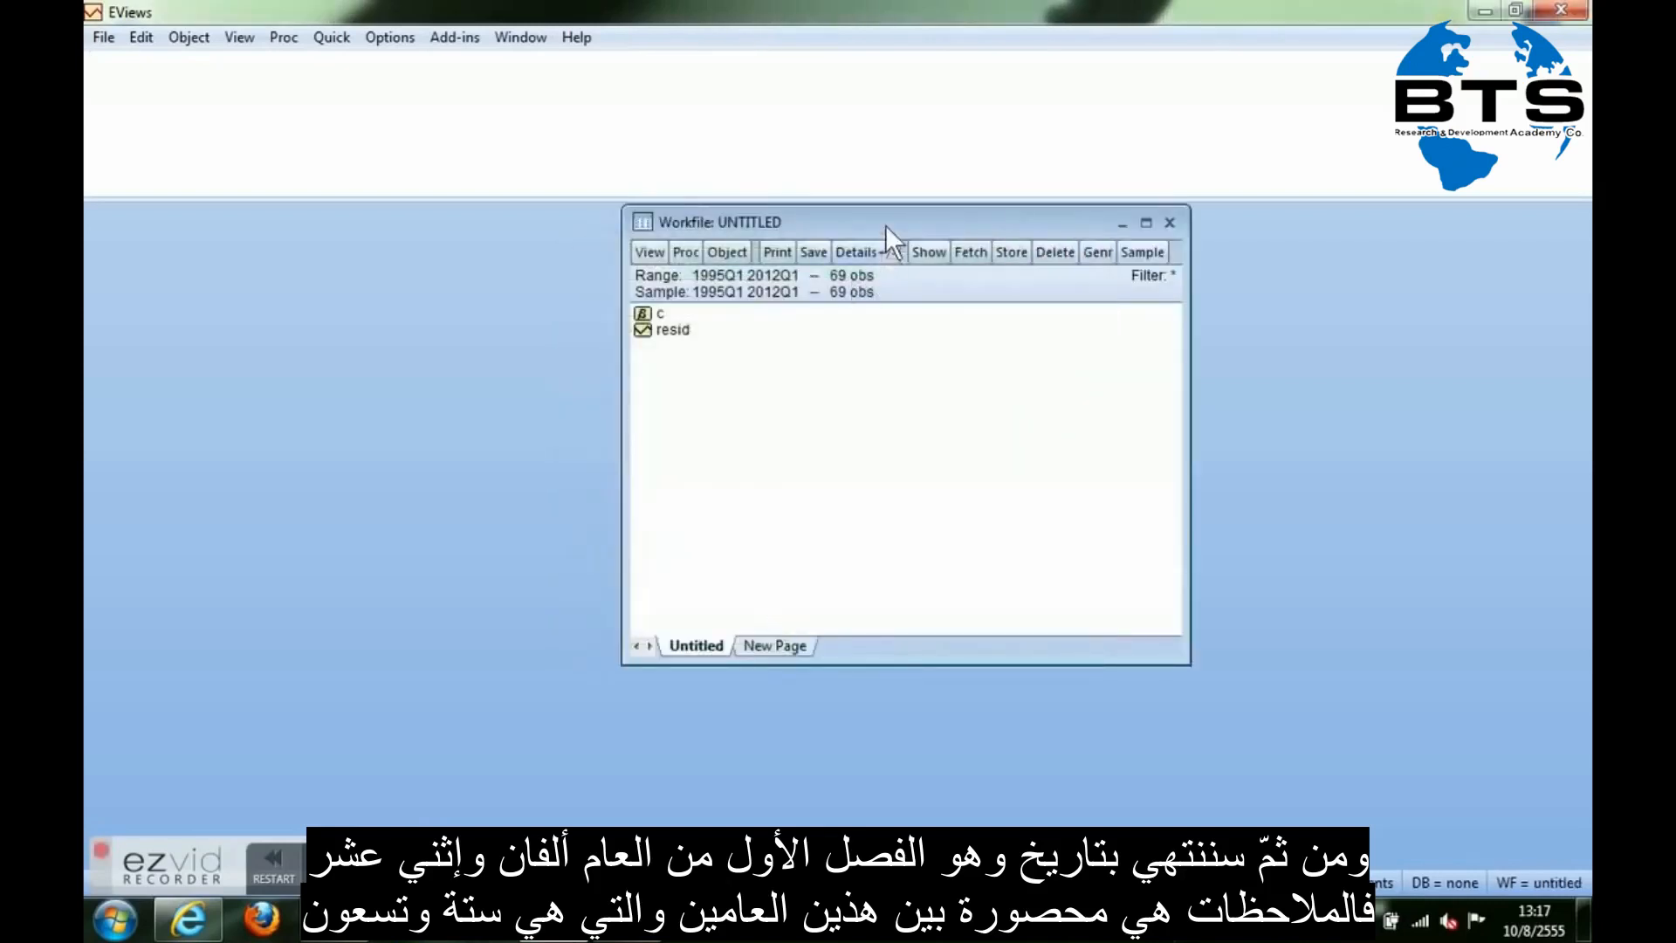
Reposition the workfile window and examine its observation range and the default objects c and resid
{"action": "left_click_drag", "start_coordinate": [885, 225], "coordinate": [826, 250]}
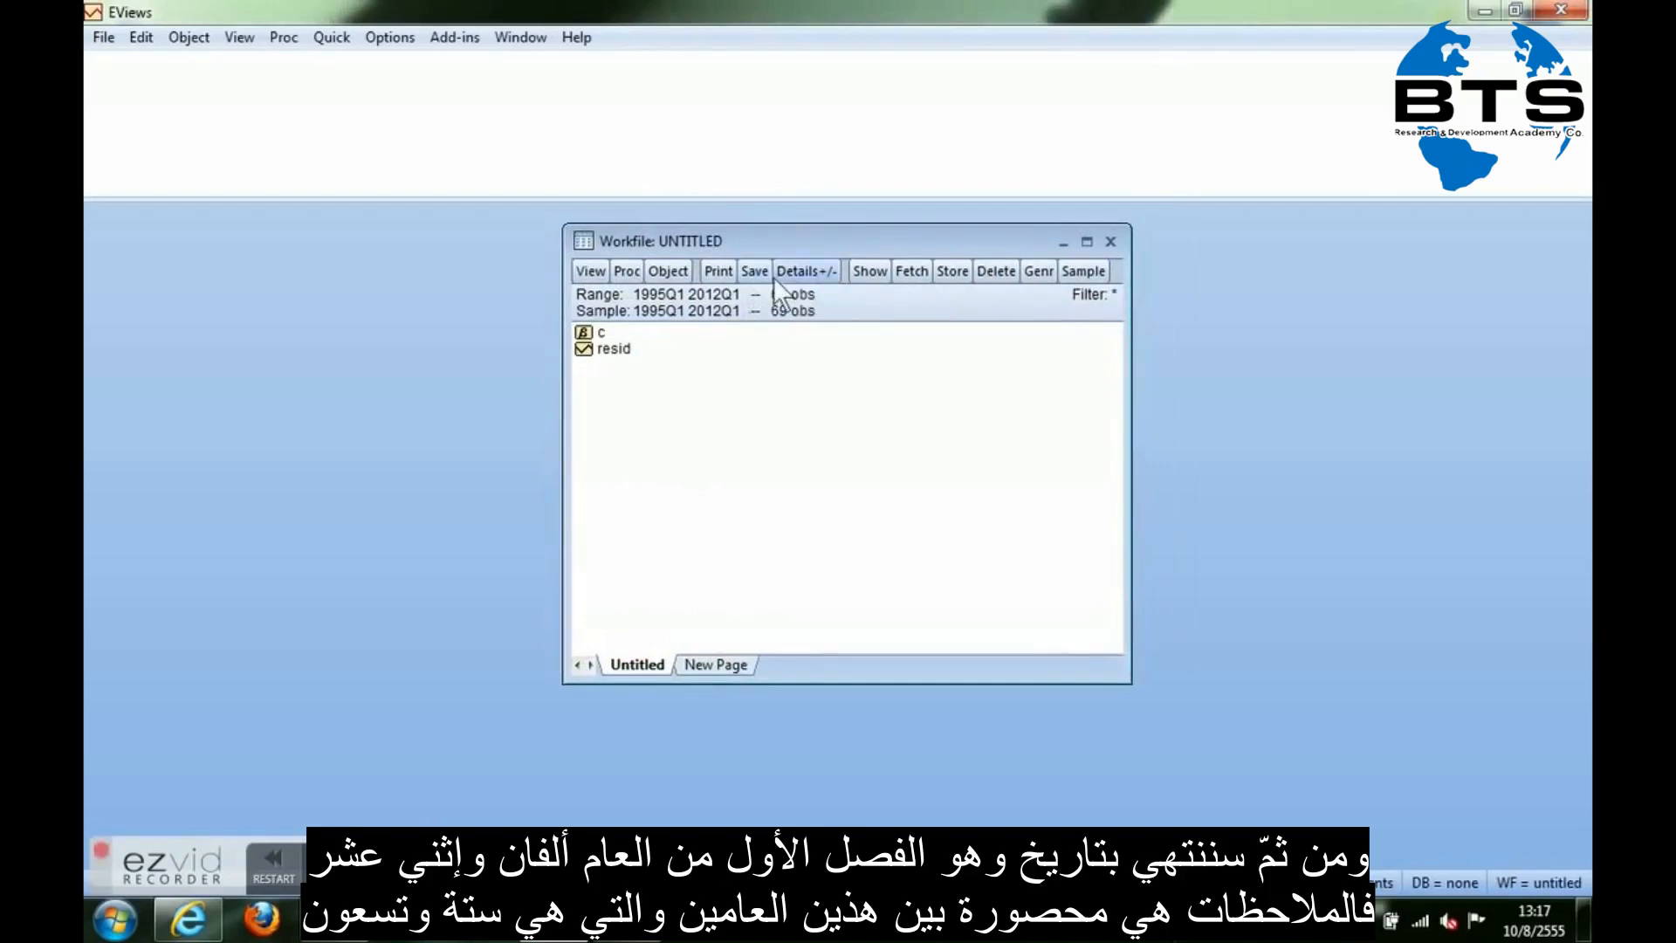
{"action": "left_click", "coordinate": [790, 295]}
{"action": "left_click", "coordinate": [783, 301]}
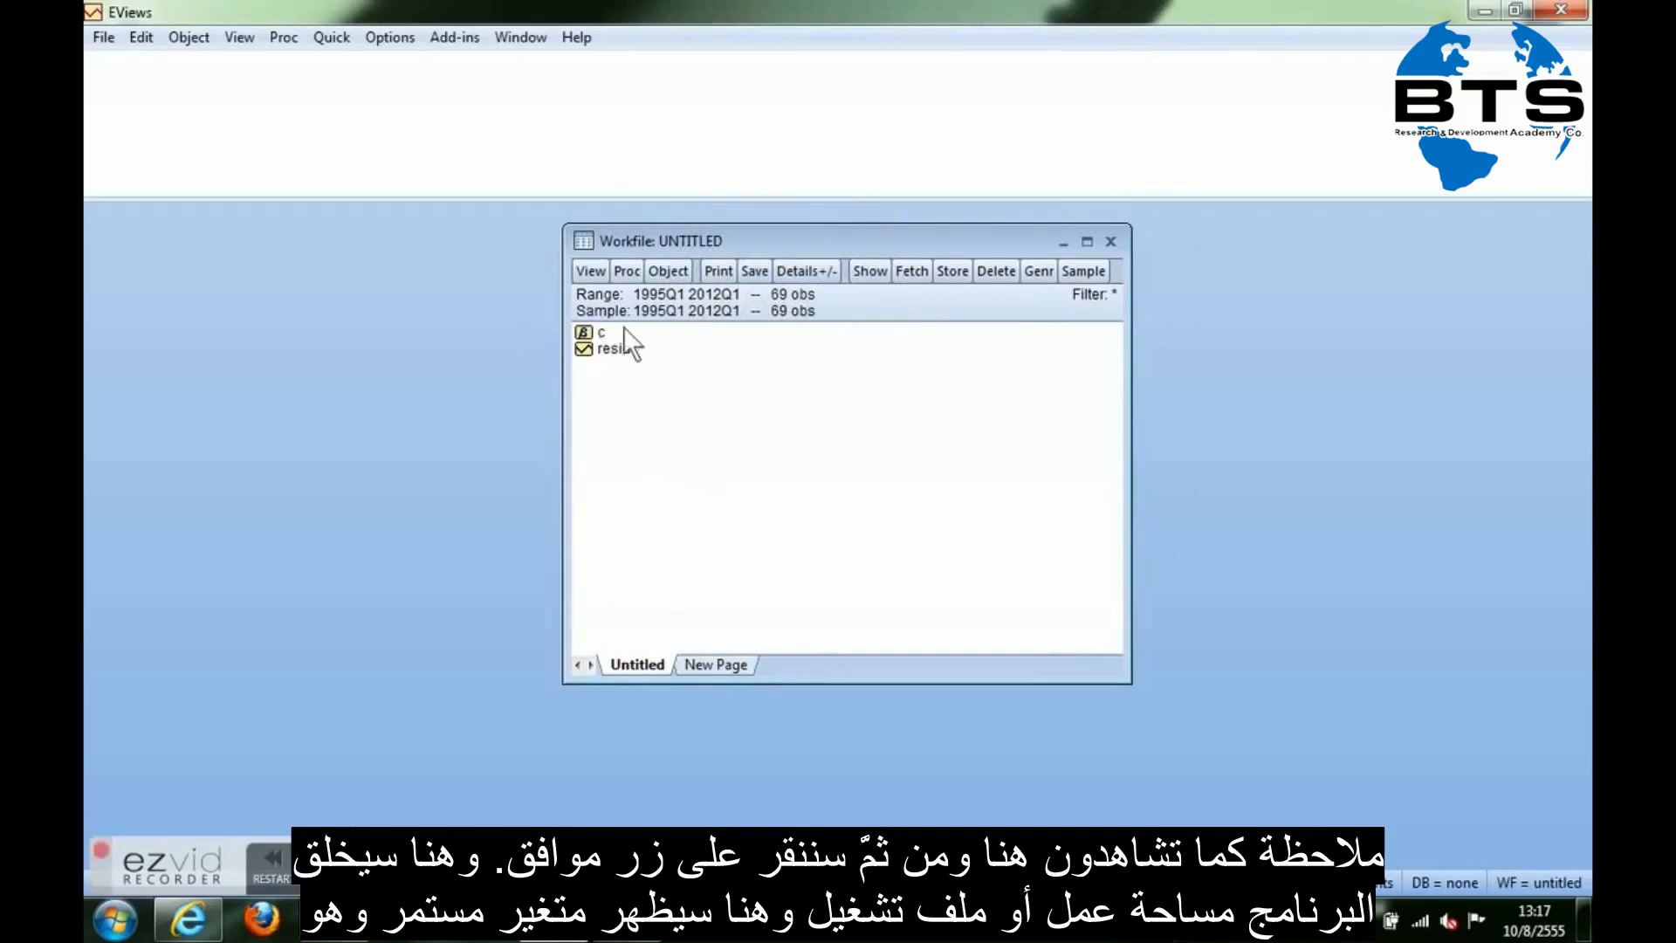
{"action": "left_click", "coordinate": [598, 346]}
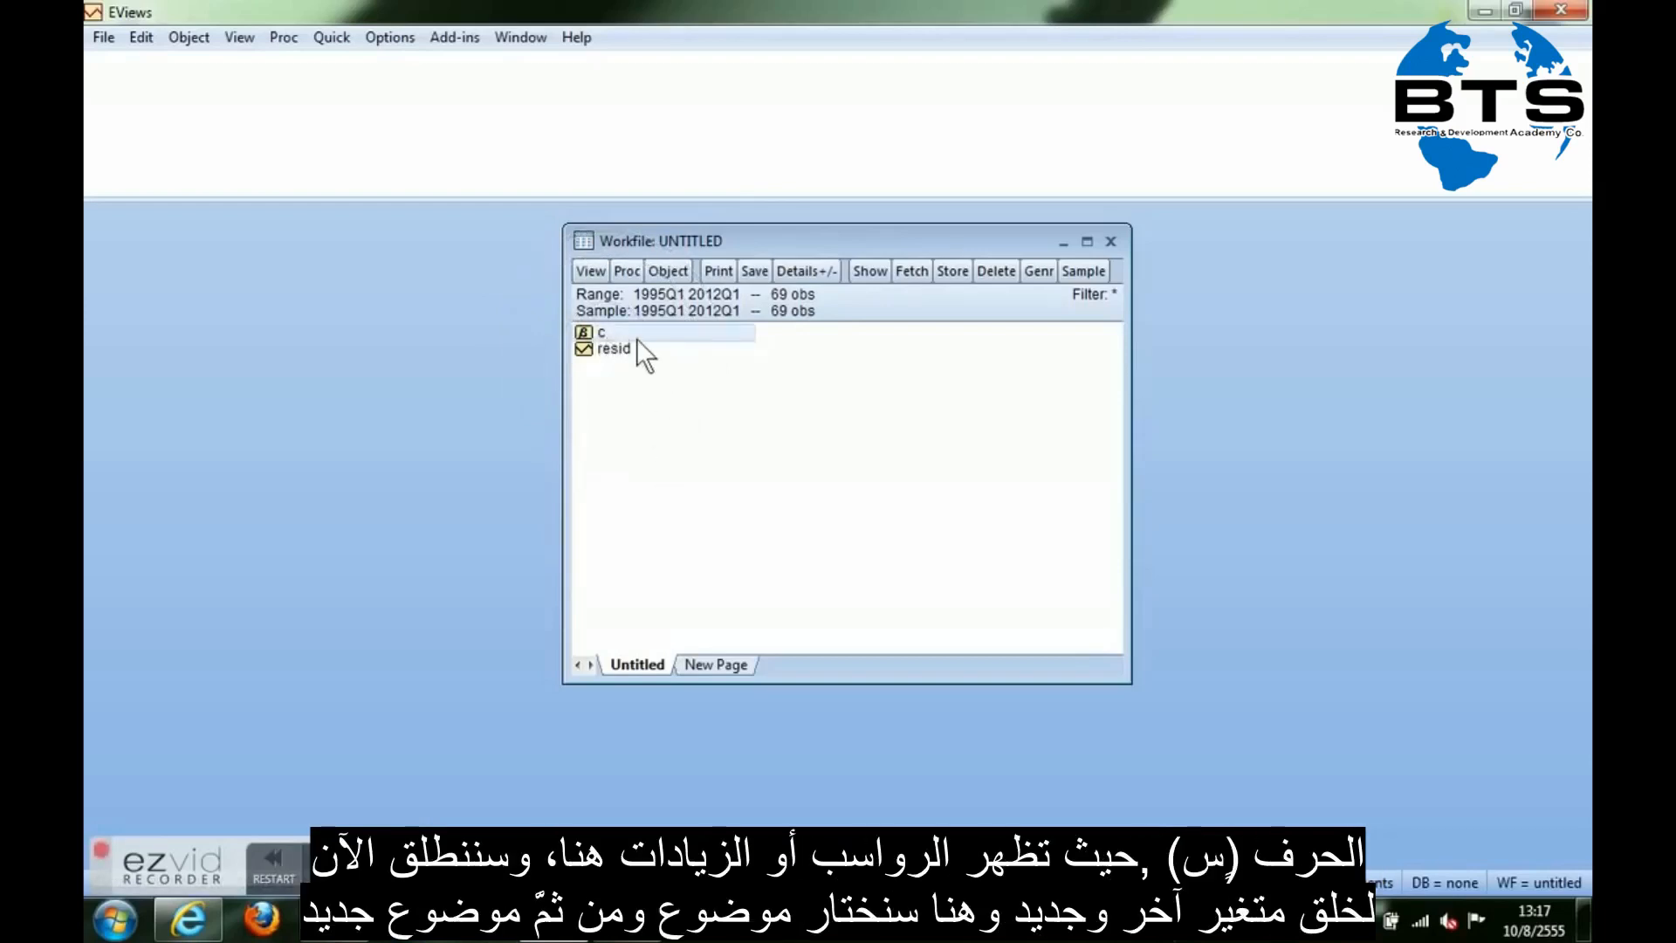
{"action": "left_click", "coordinate": [616, 348]}
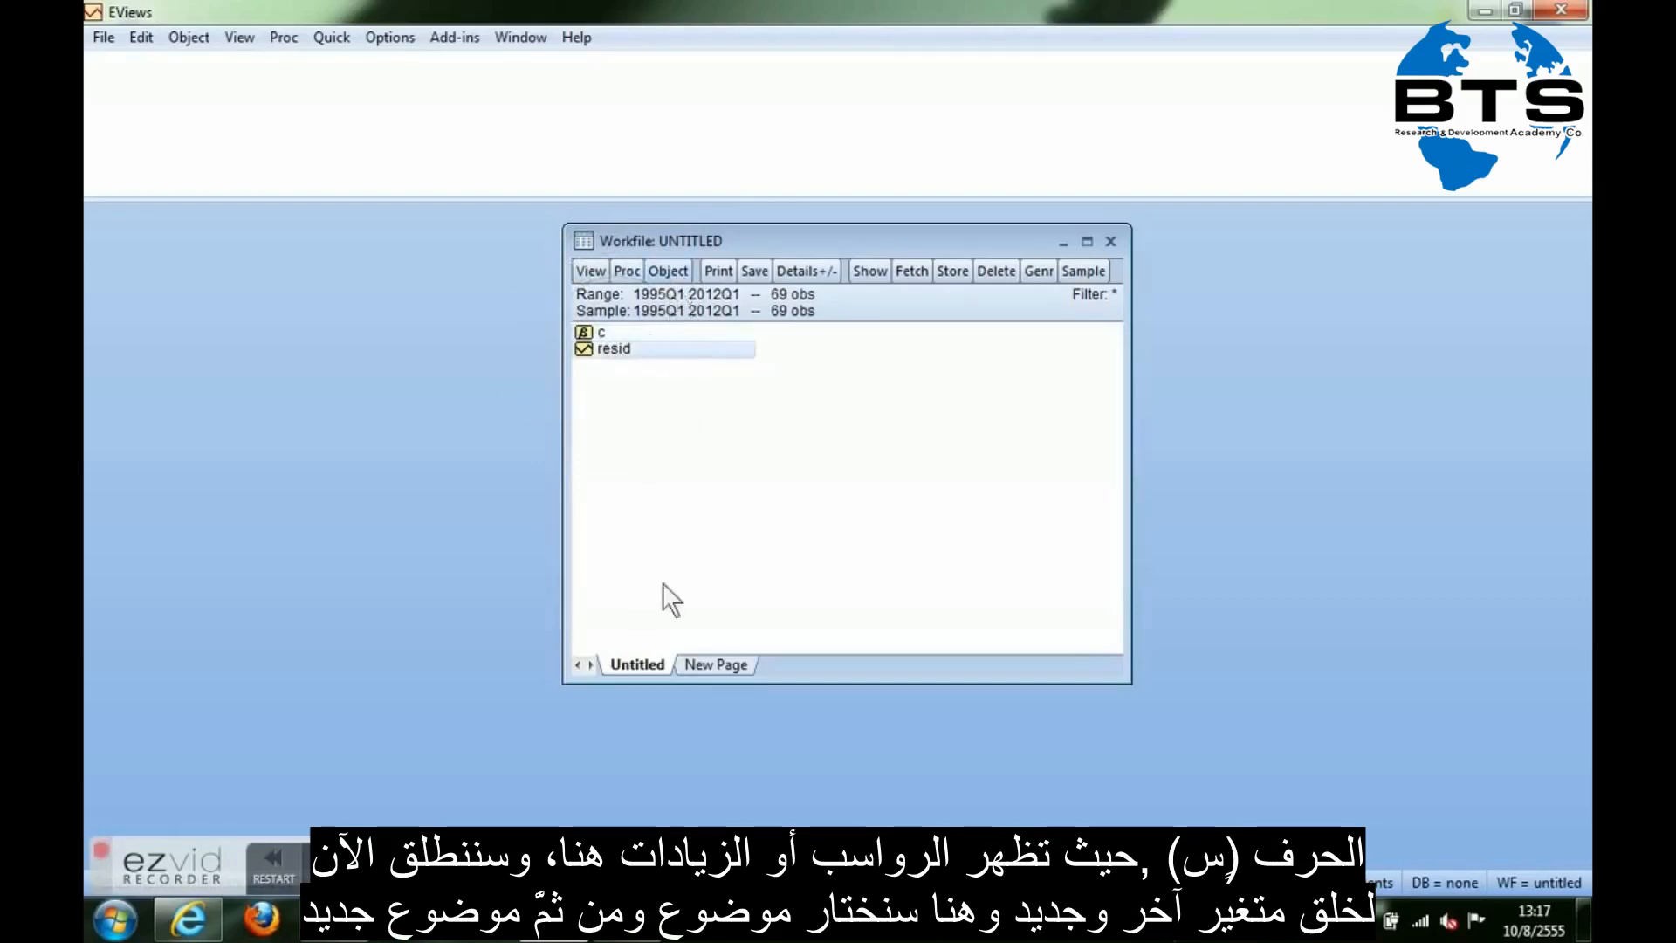
Create a new Series object named y in the workfile and select it
{"action": "left_click", "coordinate": [670, 273]}
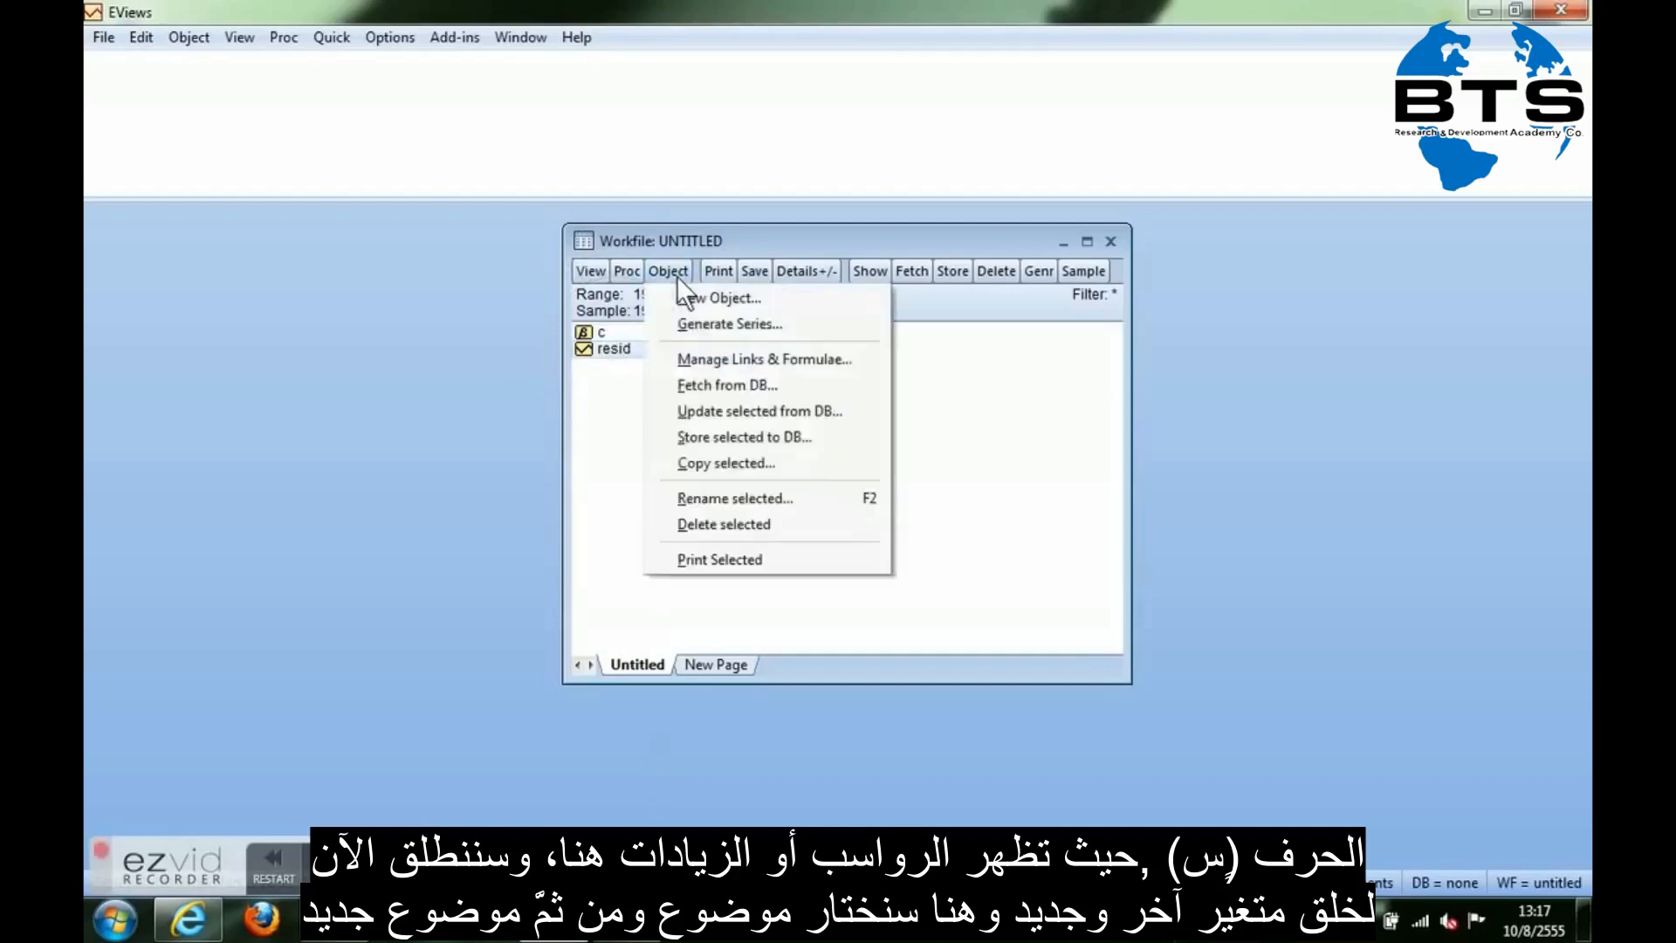
{"action": "left_click", "coordinate": [725, 299]}
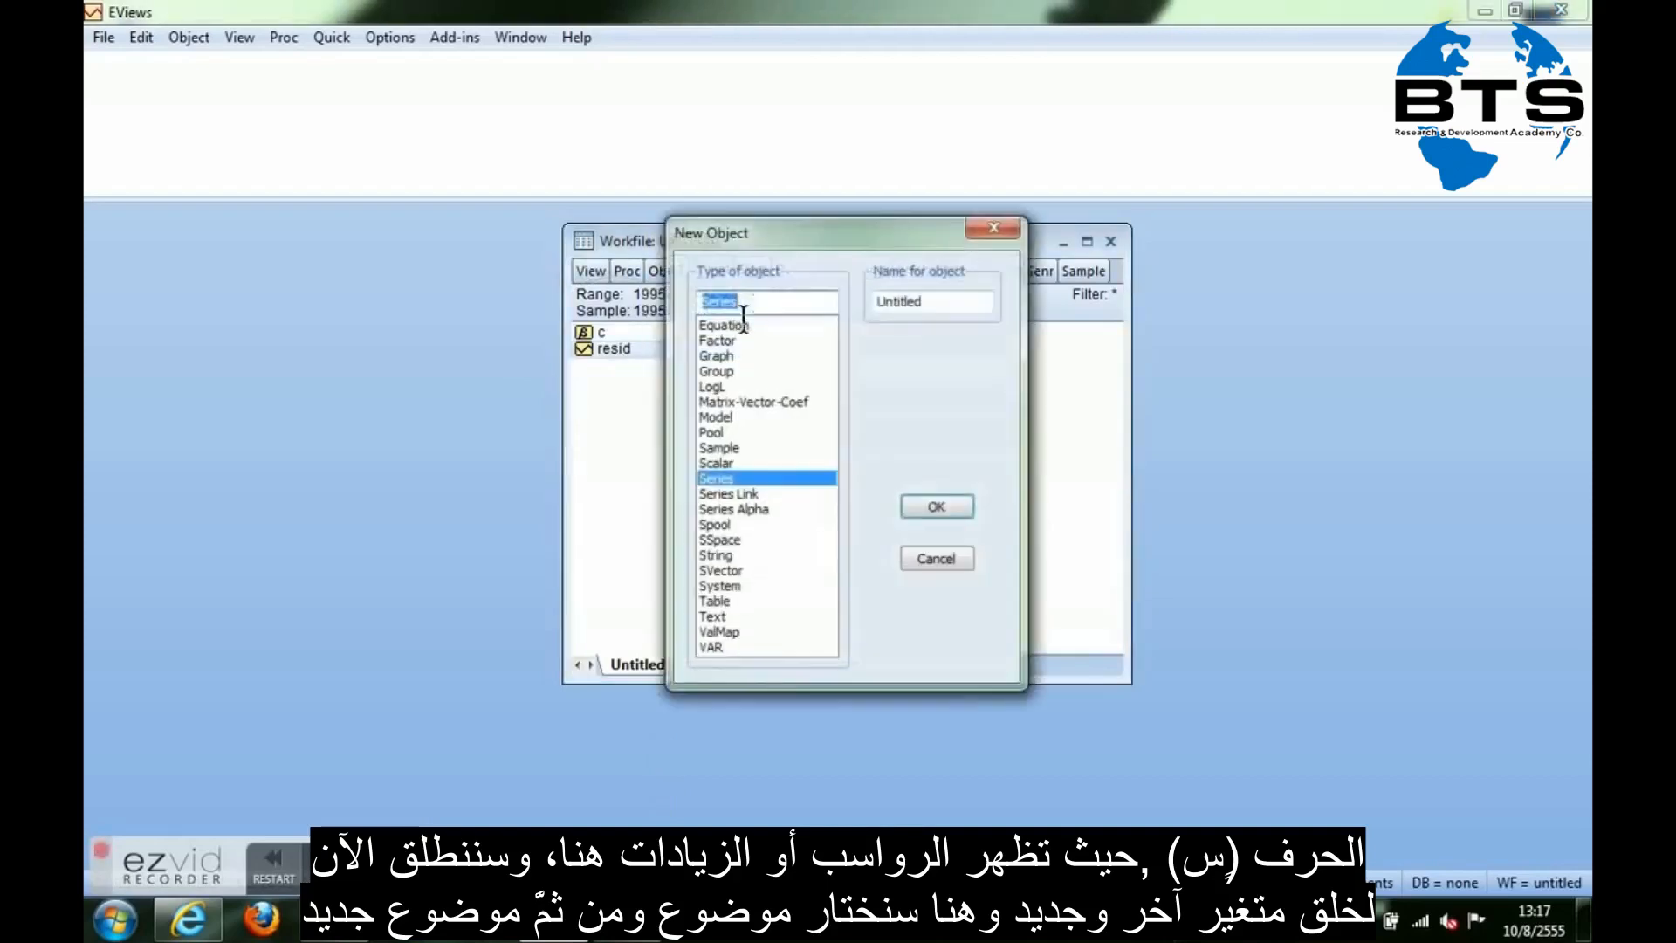
{"action": "left_click", "coordinate": [727, 298]}
{"action": "left_click", "coordinate": [728, 479]}
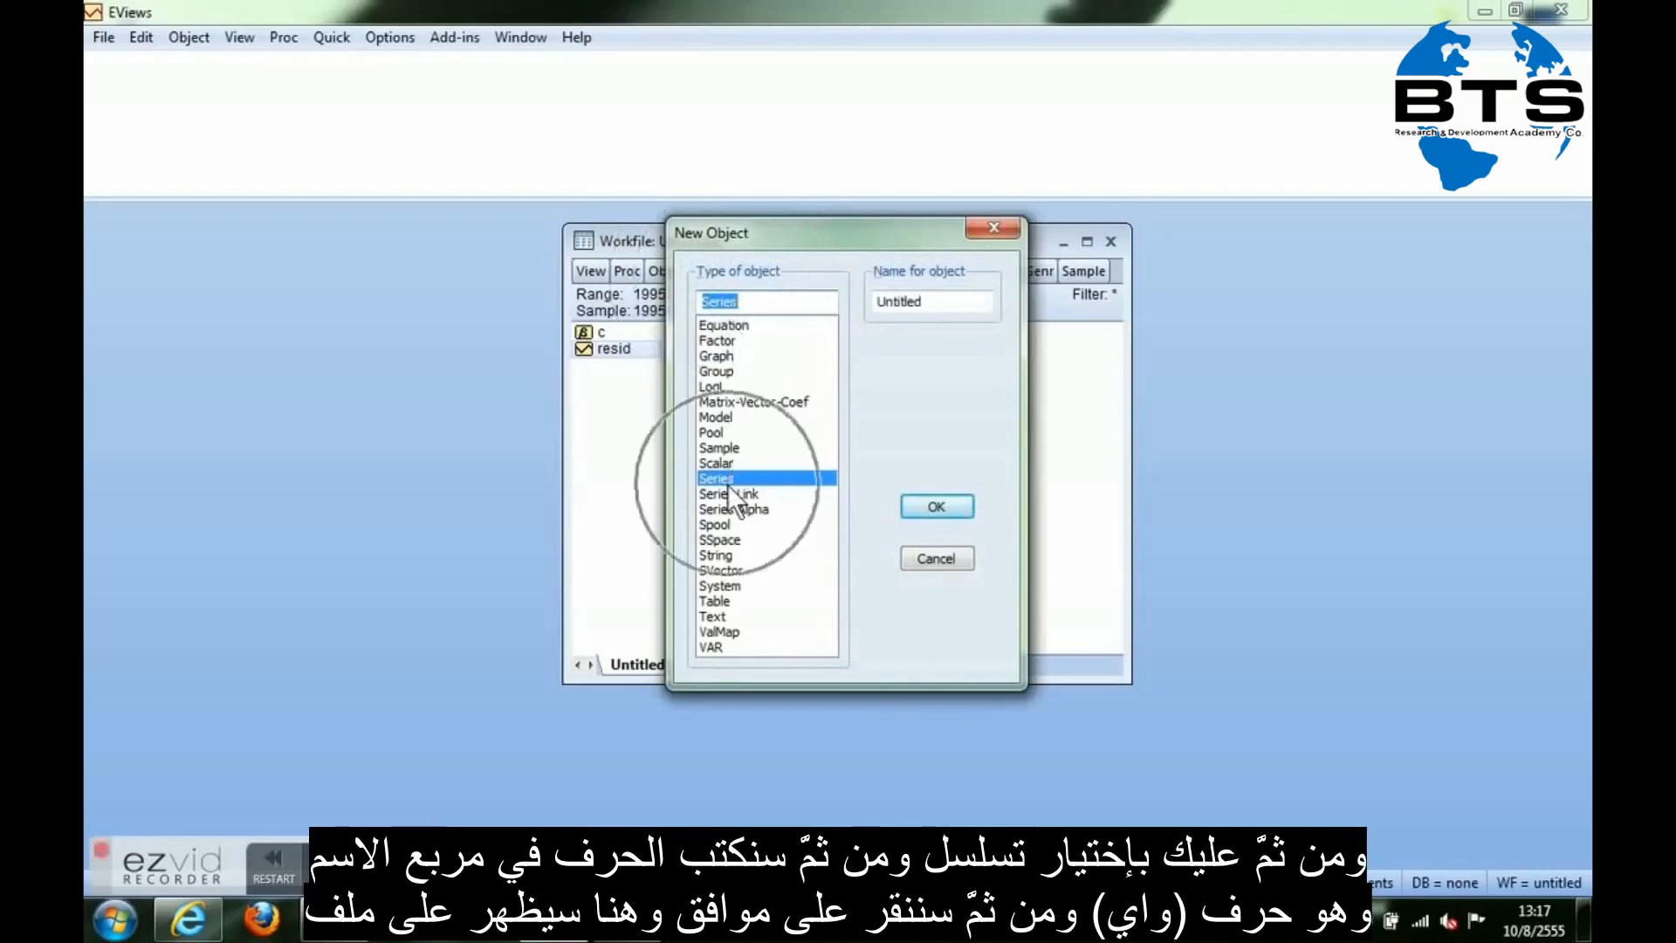
{"action": "left_click_drag", "start_coordinate": [978, 301], "coordinate": [845, 306]}
{"action": "double_click", "coordinate": [904, 301]}
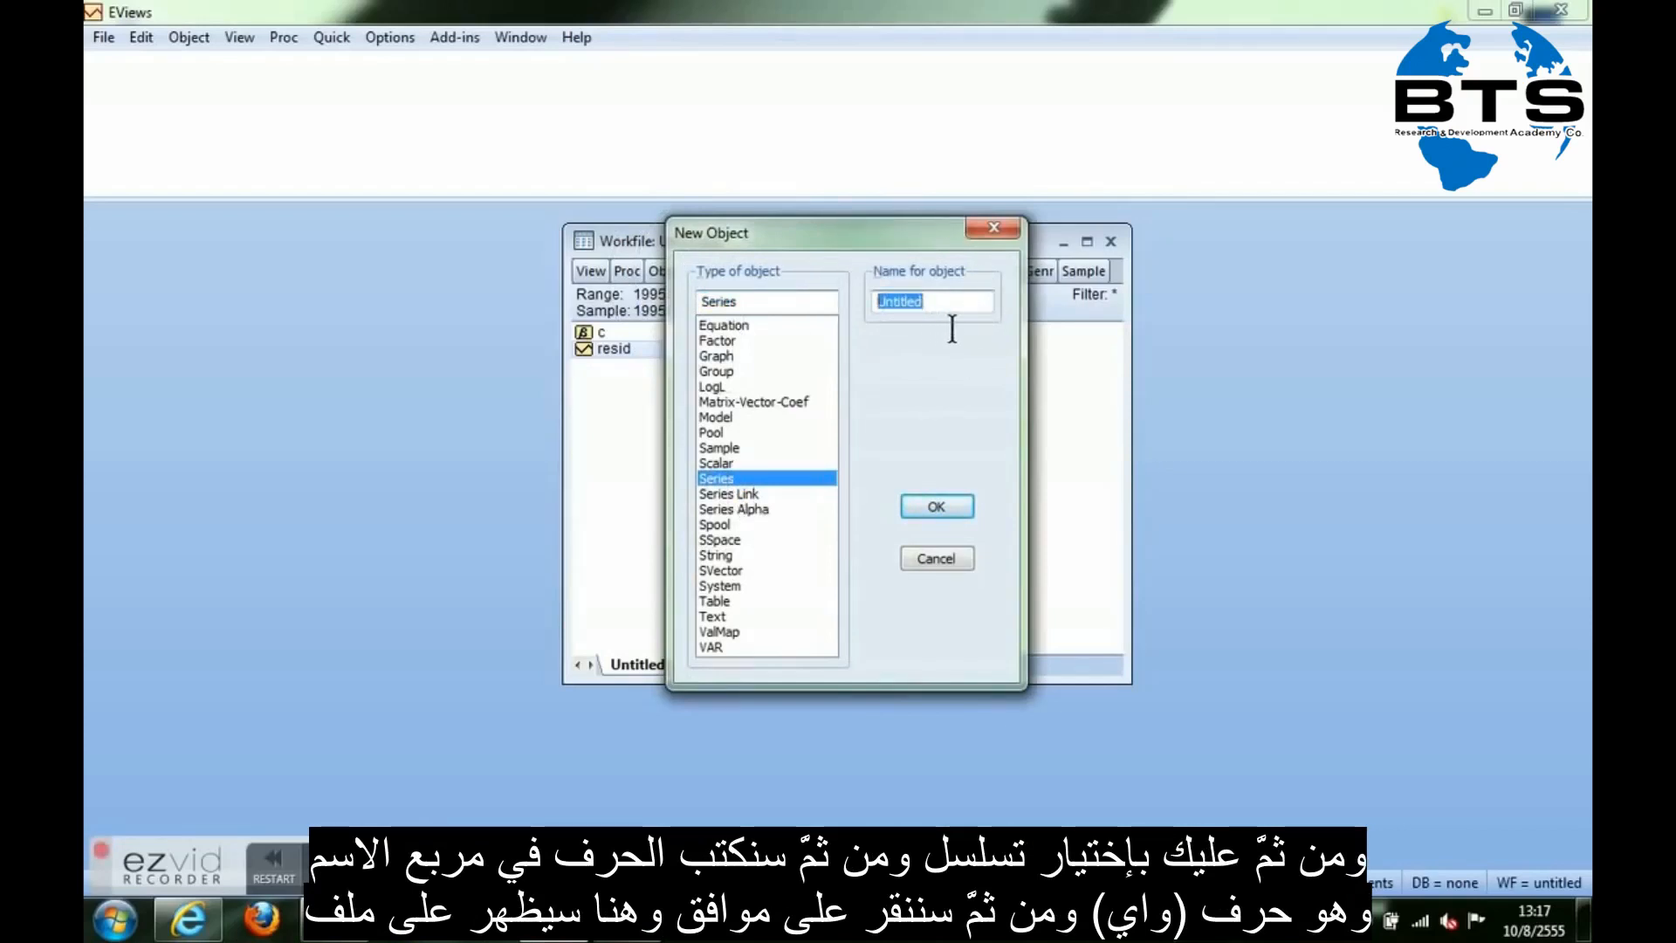
{"action": "type", "text": "y"}
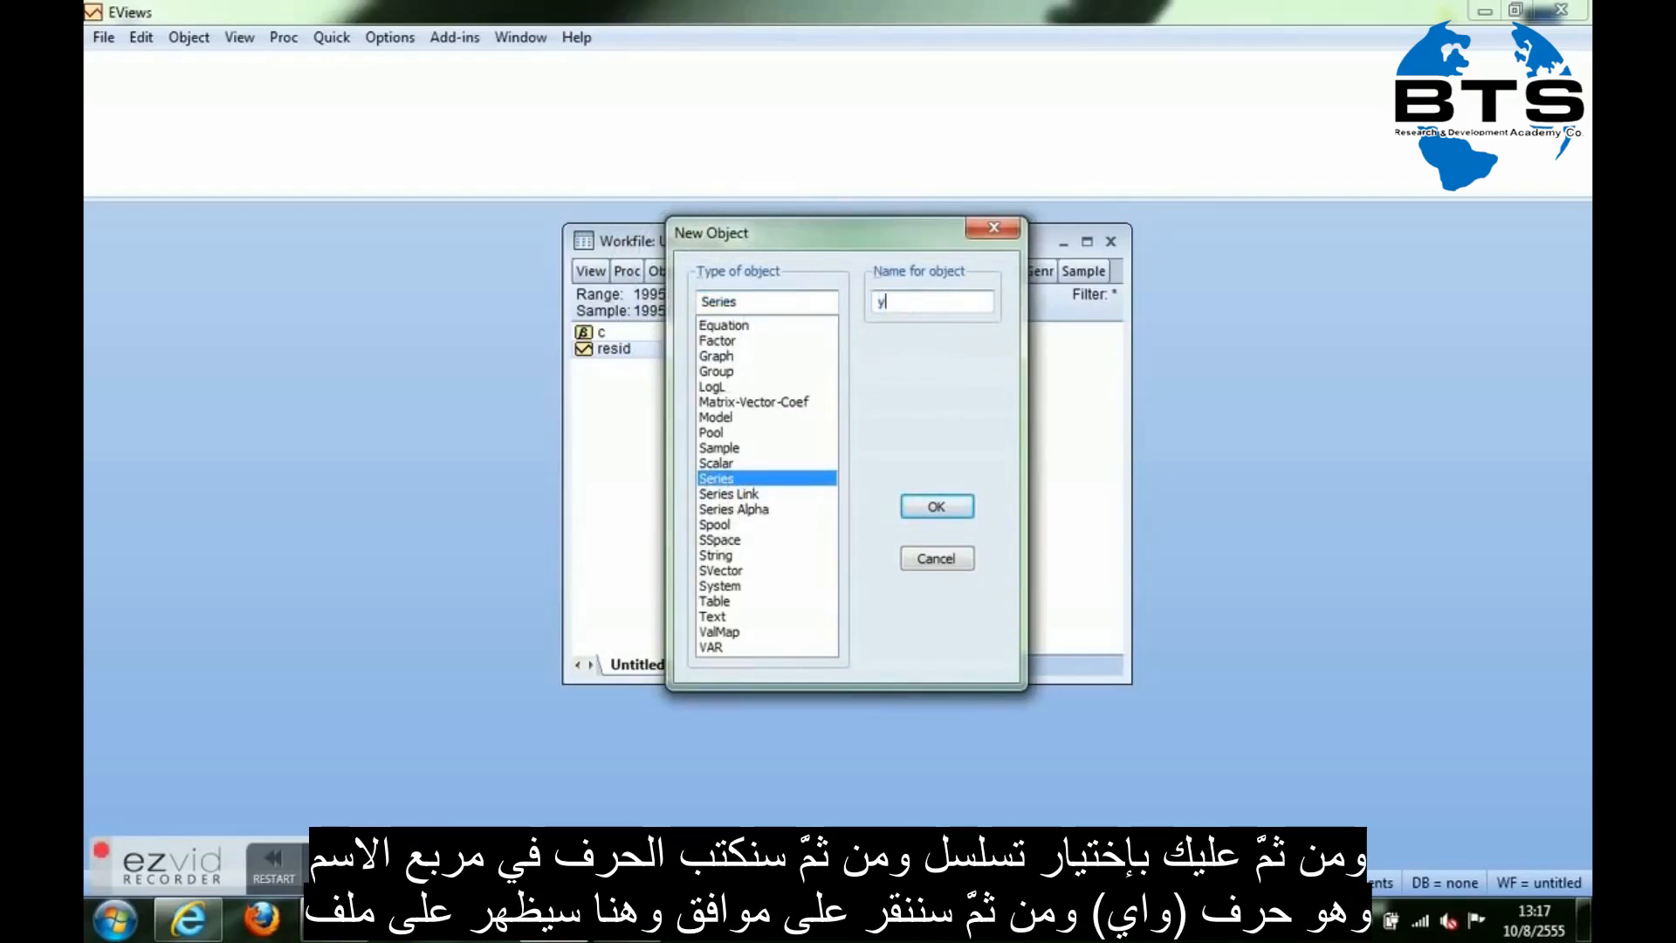
{"action": "left_click", "coordinate": [947, 505]}
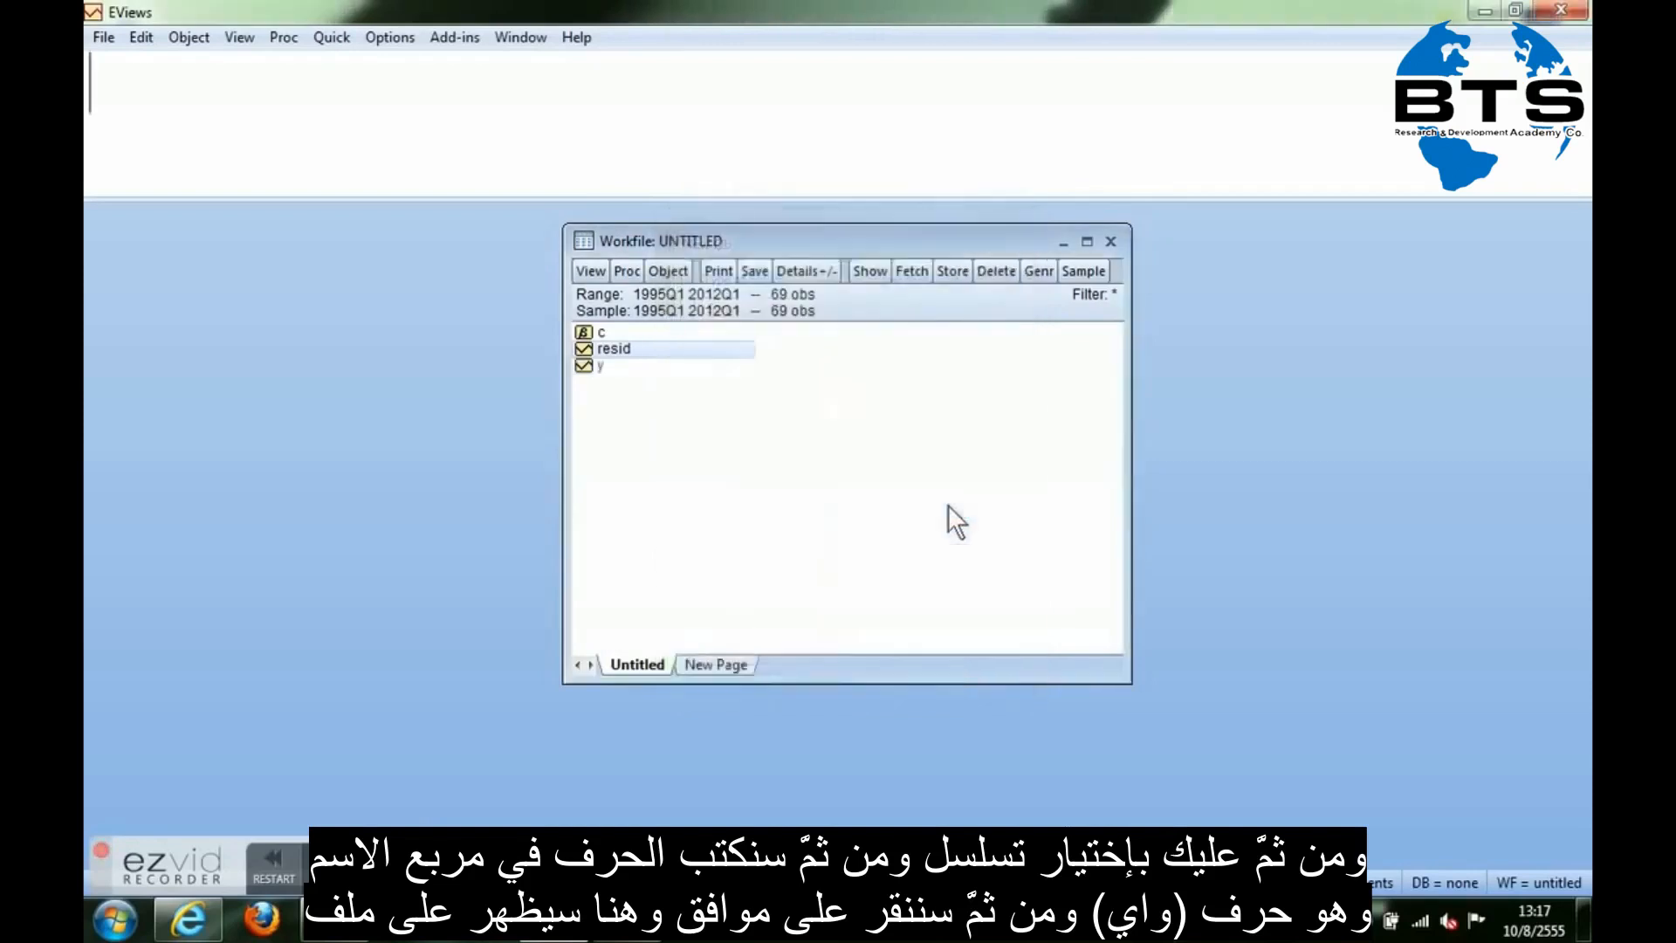
{"action": "left_click", "coordinate": [596, 365]}
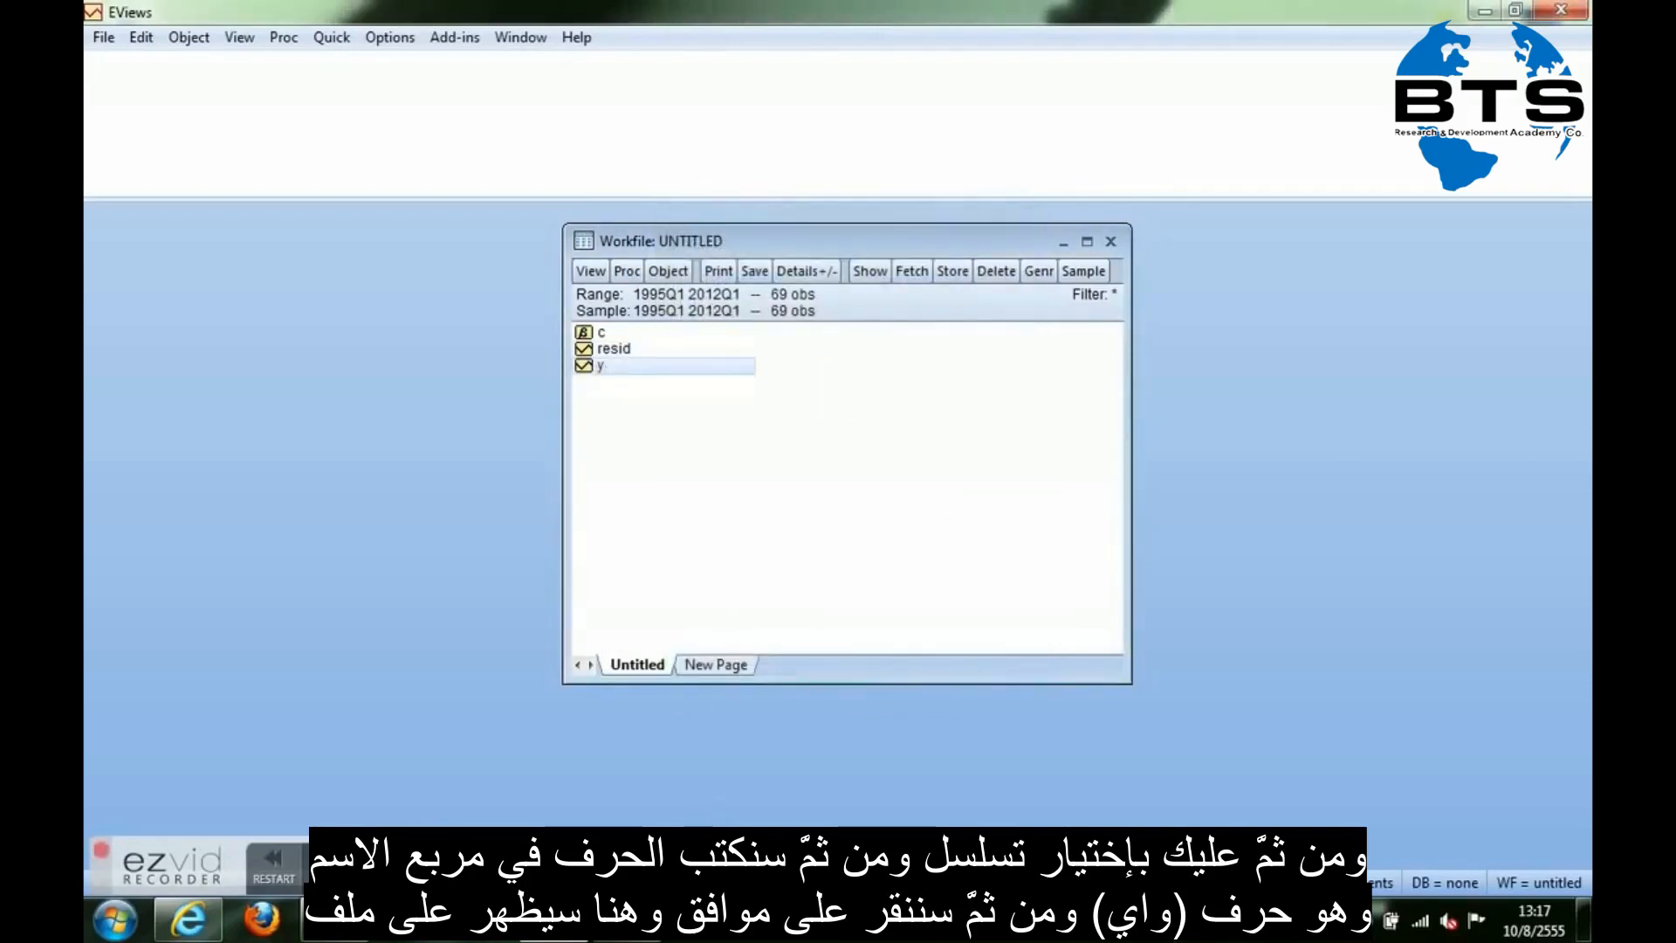
Switch to the Excel workbook y_cigem.xlsx to review the nominal variables on Sheet1
{"action": "mouse_move", "coordinate": [626, 921]}
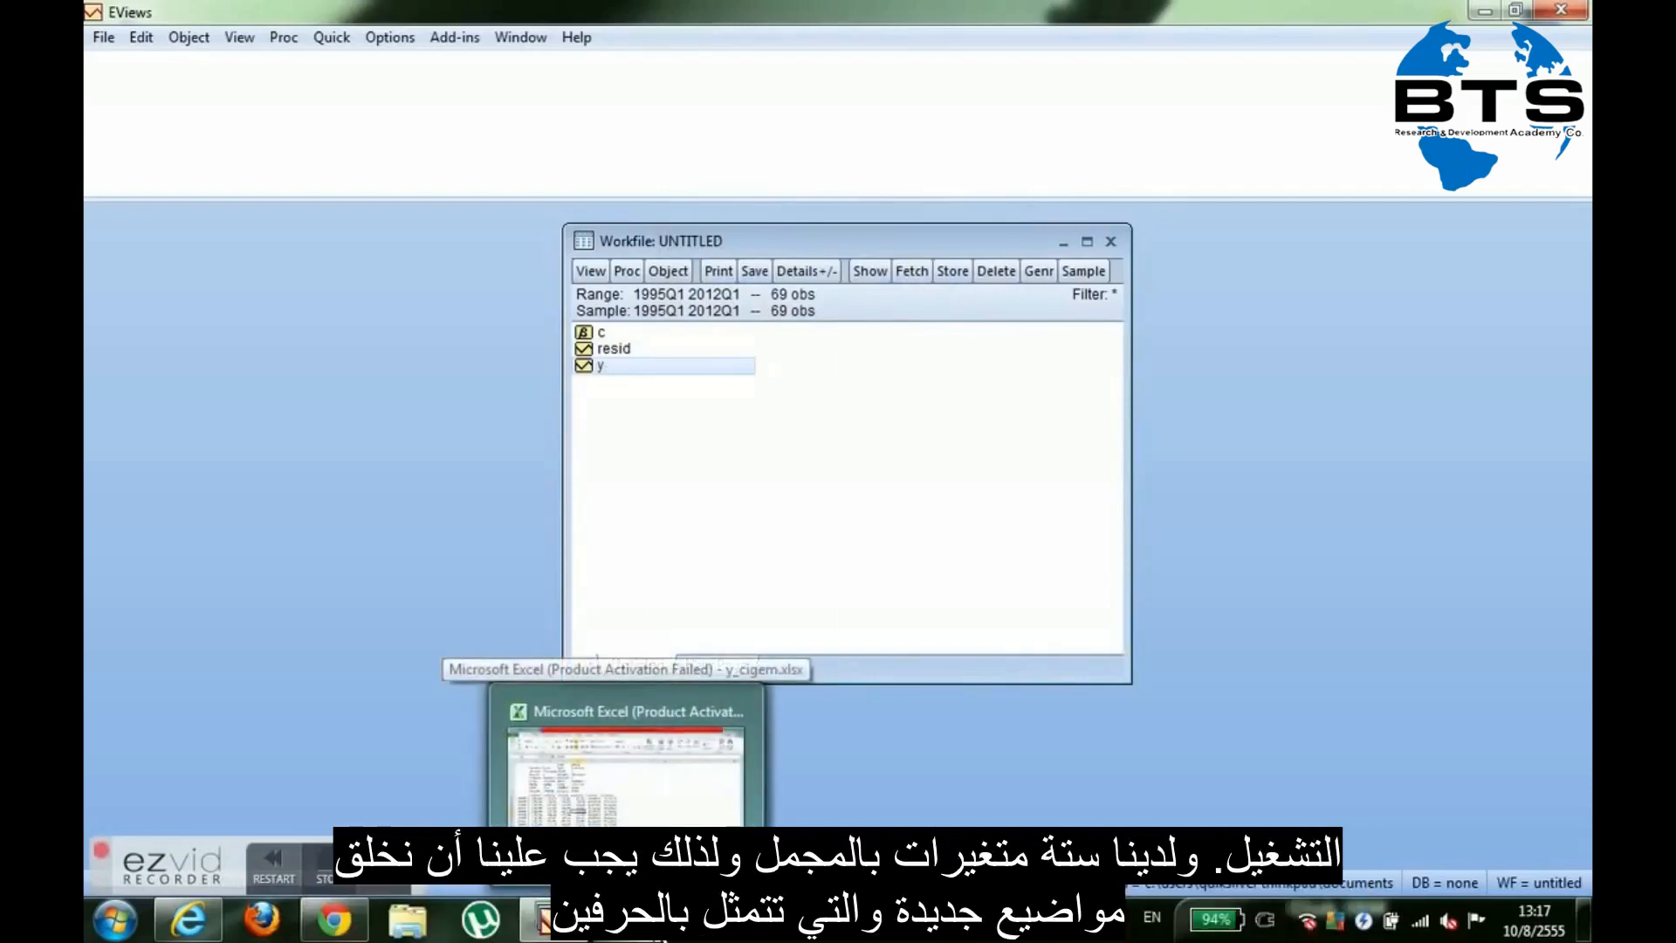
{"action": "left_click", "coordinate": [626, 769]}
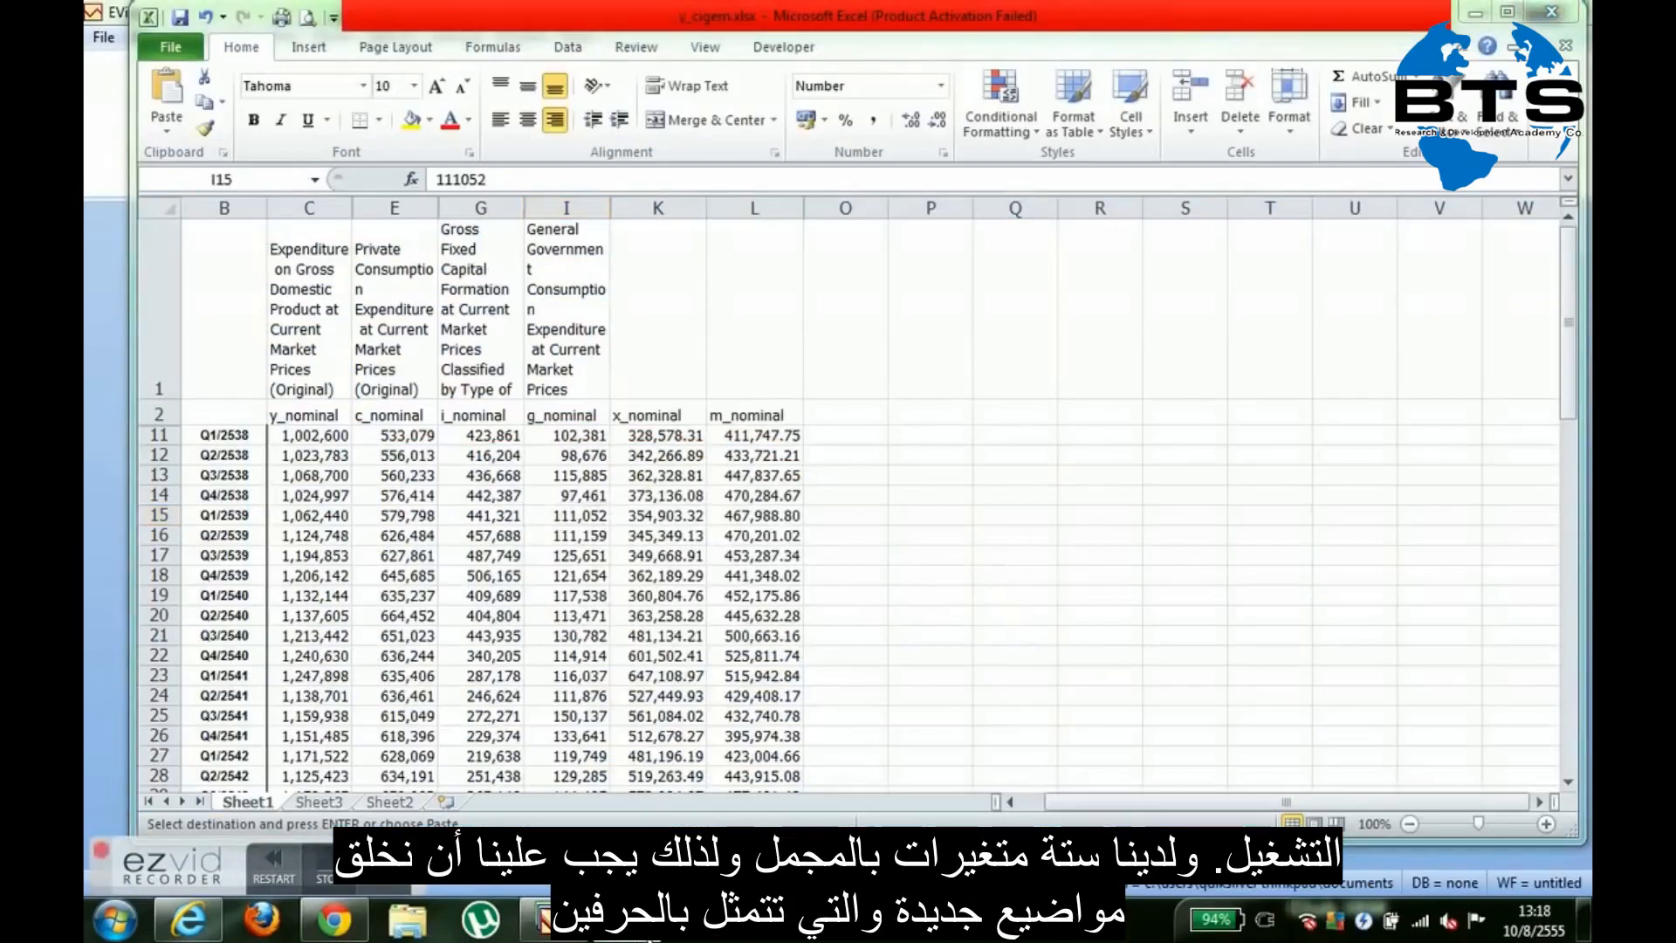
Switch back to the EViews workfile and create a Series object named co
{"action": "left_click", "coordinate": [541, 919]}
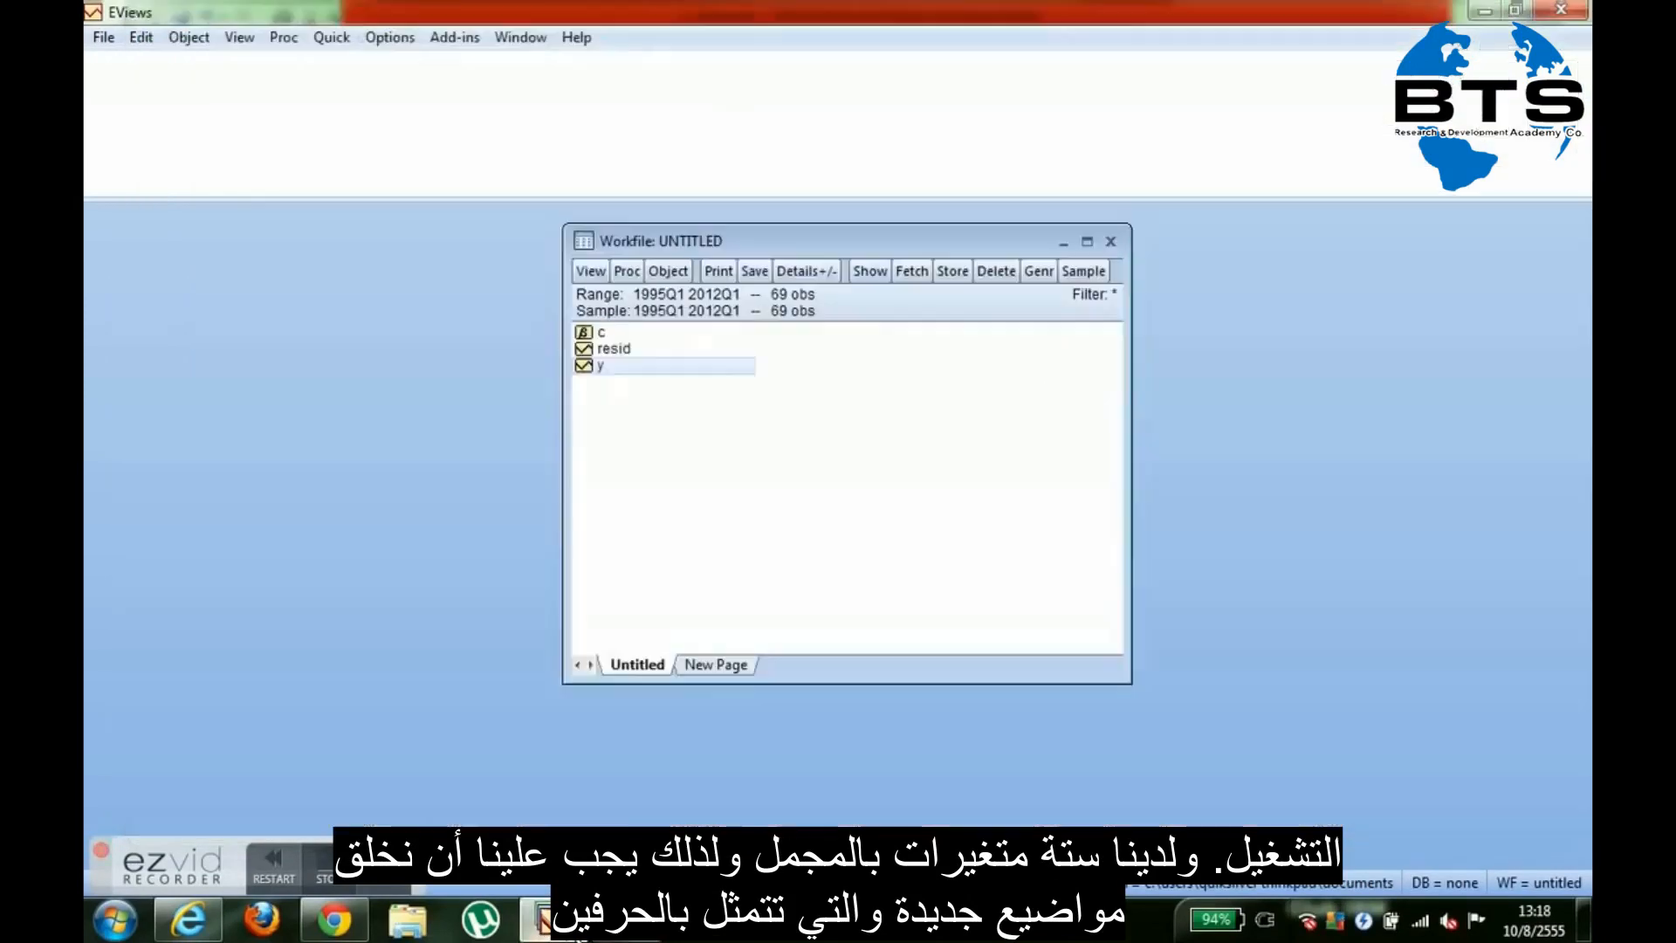
{"action": "left_click", "coordinate": [671, 270]}
{"action": "left_click", "coordinate": [698, 297]}
{"action": "key", "text": "Tab"}
{"action": "type", "text": "c"}
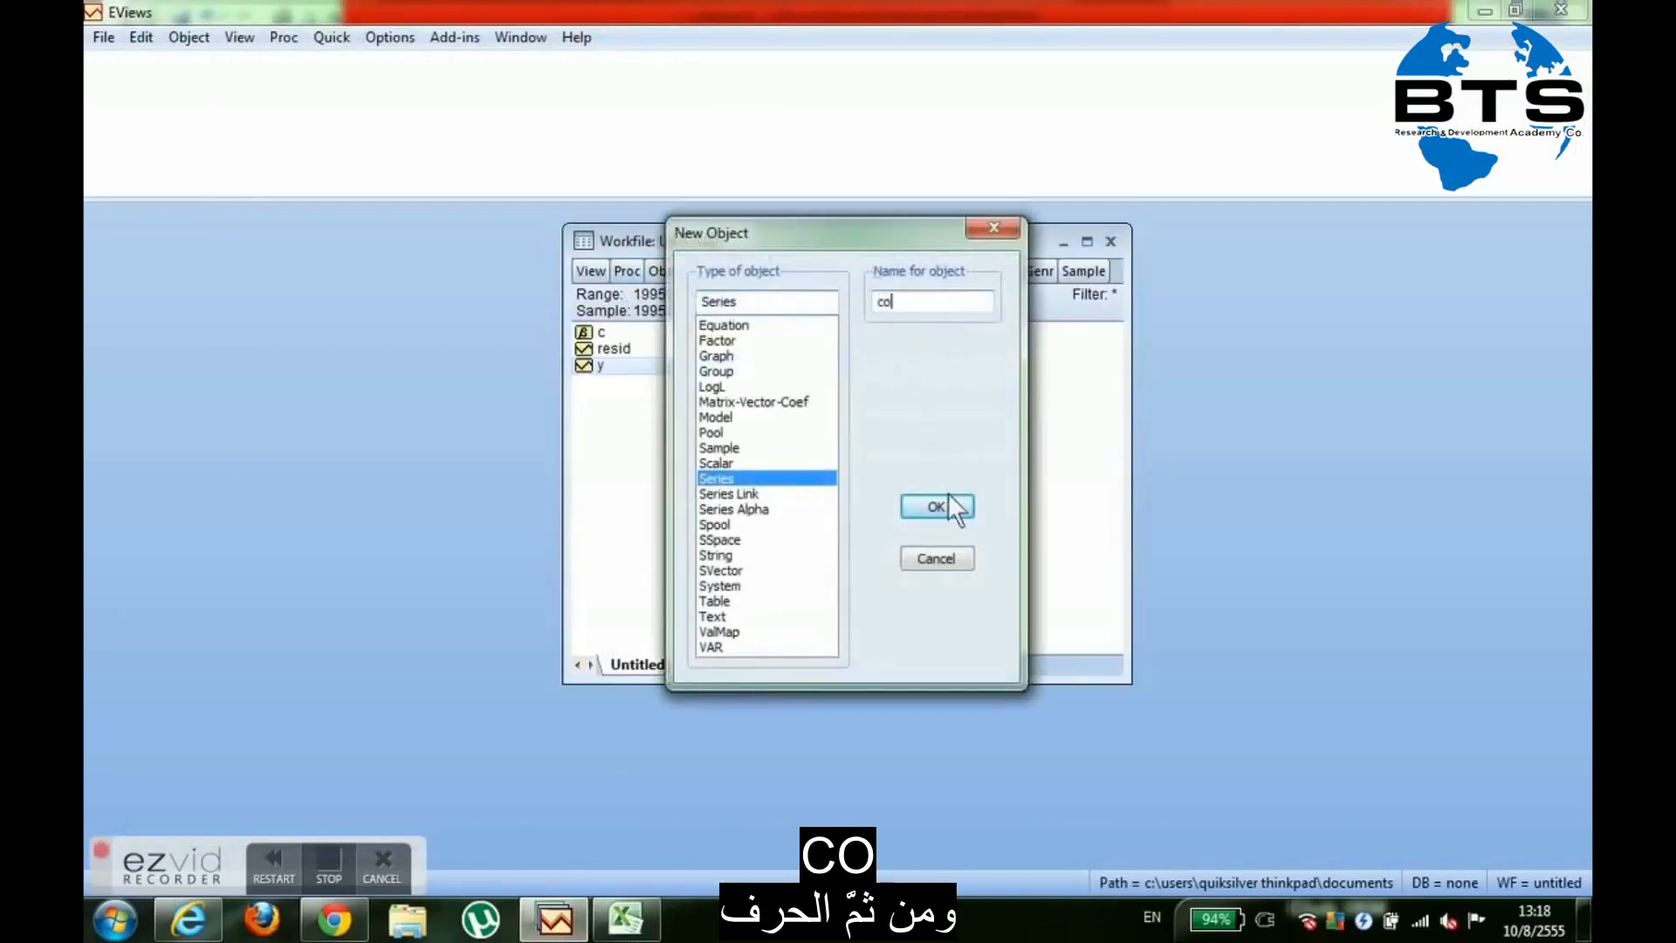
{"action": "left_click", "coordinate": [949, 505]}
Create a Series object named i in the workfile
{"action": "left_click", "coordinate": [669, 273]}
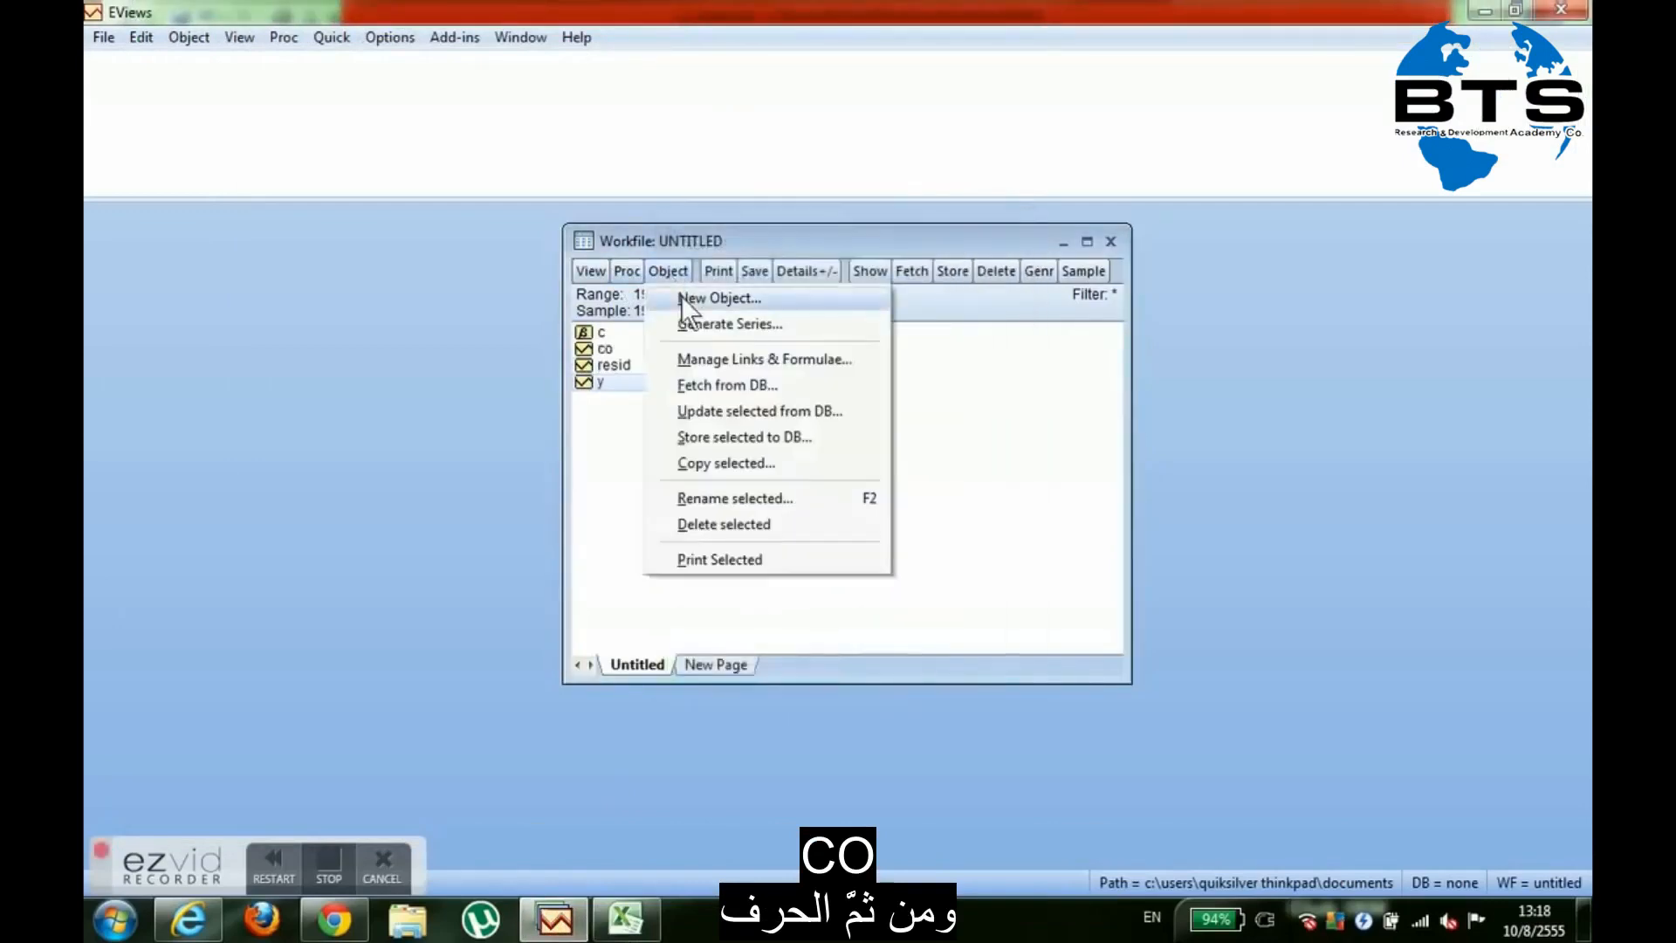
{"action": "left_click", "coordinate": [690, 298]}
{"action": "key", "text": "Tab"}
{"action": "type", "text": "i"}
{"action": "left_click", "coordinate": [936, 505]}
Create a Series object named g in the workfile
{"action": "left_click", "coordinate": [678, 270]}
{"action": "left_click", "coordinate": [698, 295]}
{"action": "key", "text": "Tab"}
{"action": "type", "text": "g"}
{"action": "left_click", "coordinate": [947, 494]}
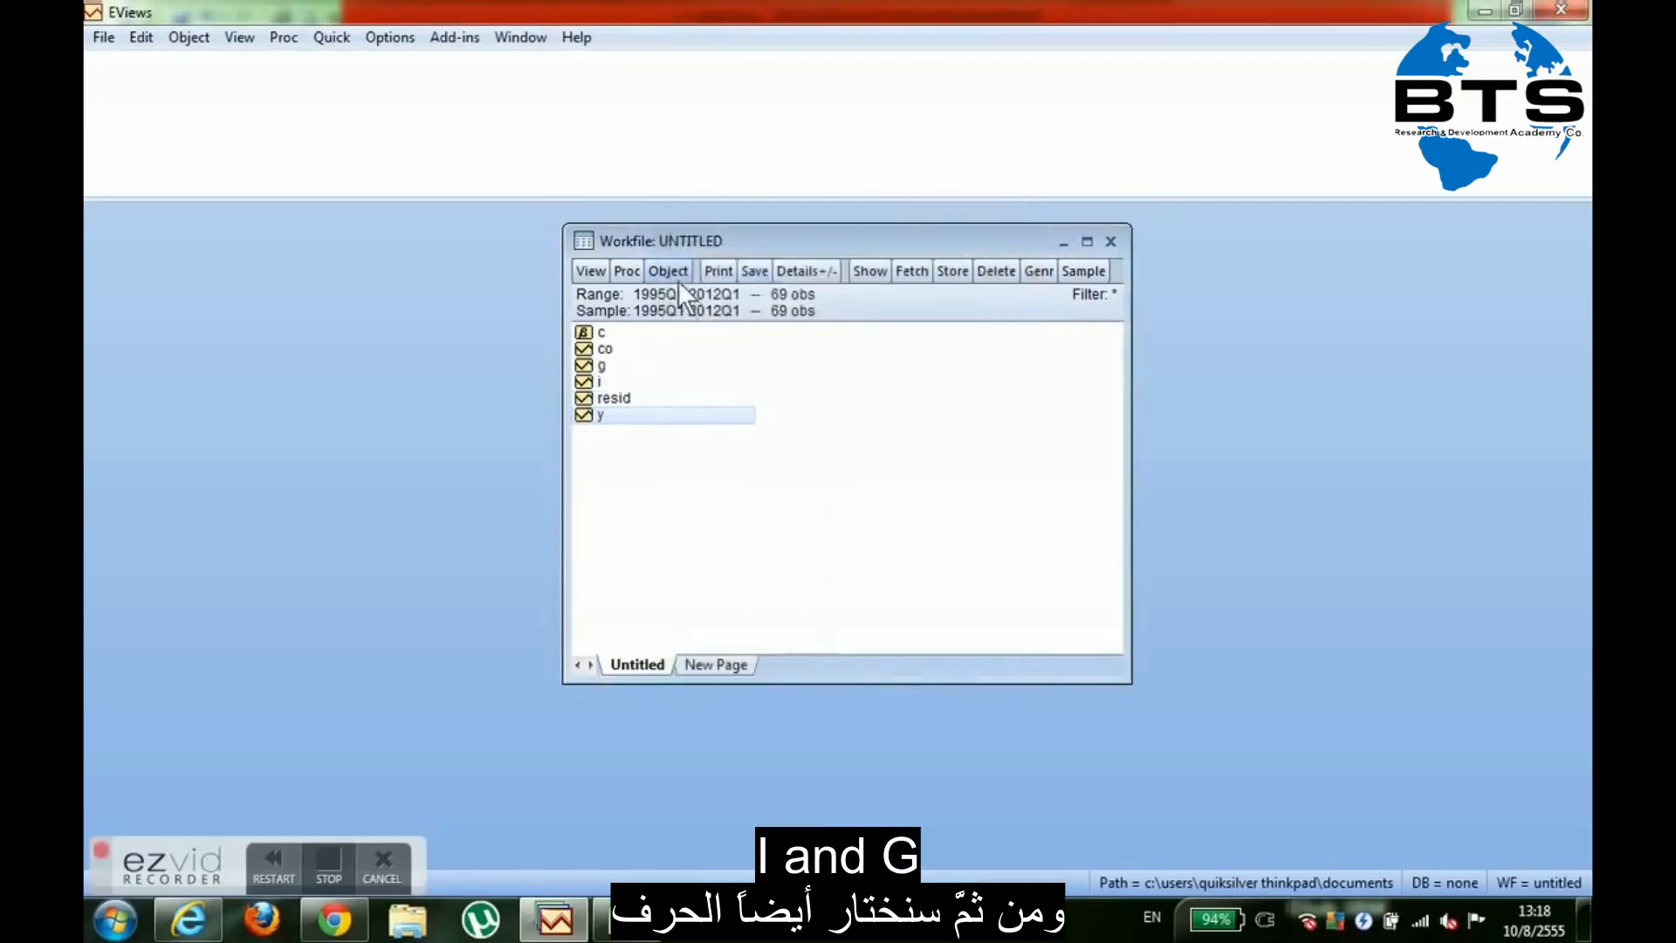
Create a Series object named x in the workfile
{"action": "left_click", "coordinate": [675, 274]}
{"action": "left_click", "coordinate": [700, 295]}
{"action": "key", "text": "Tab"}
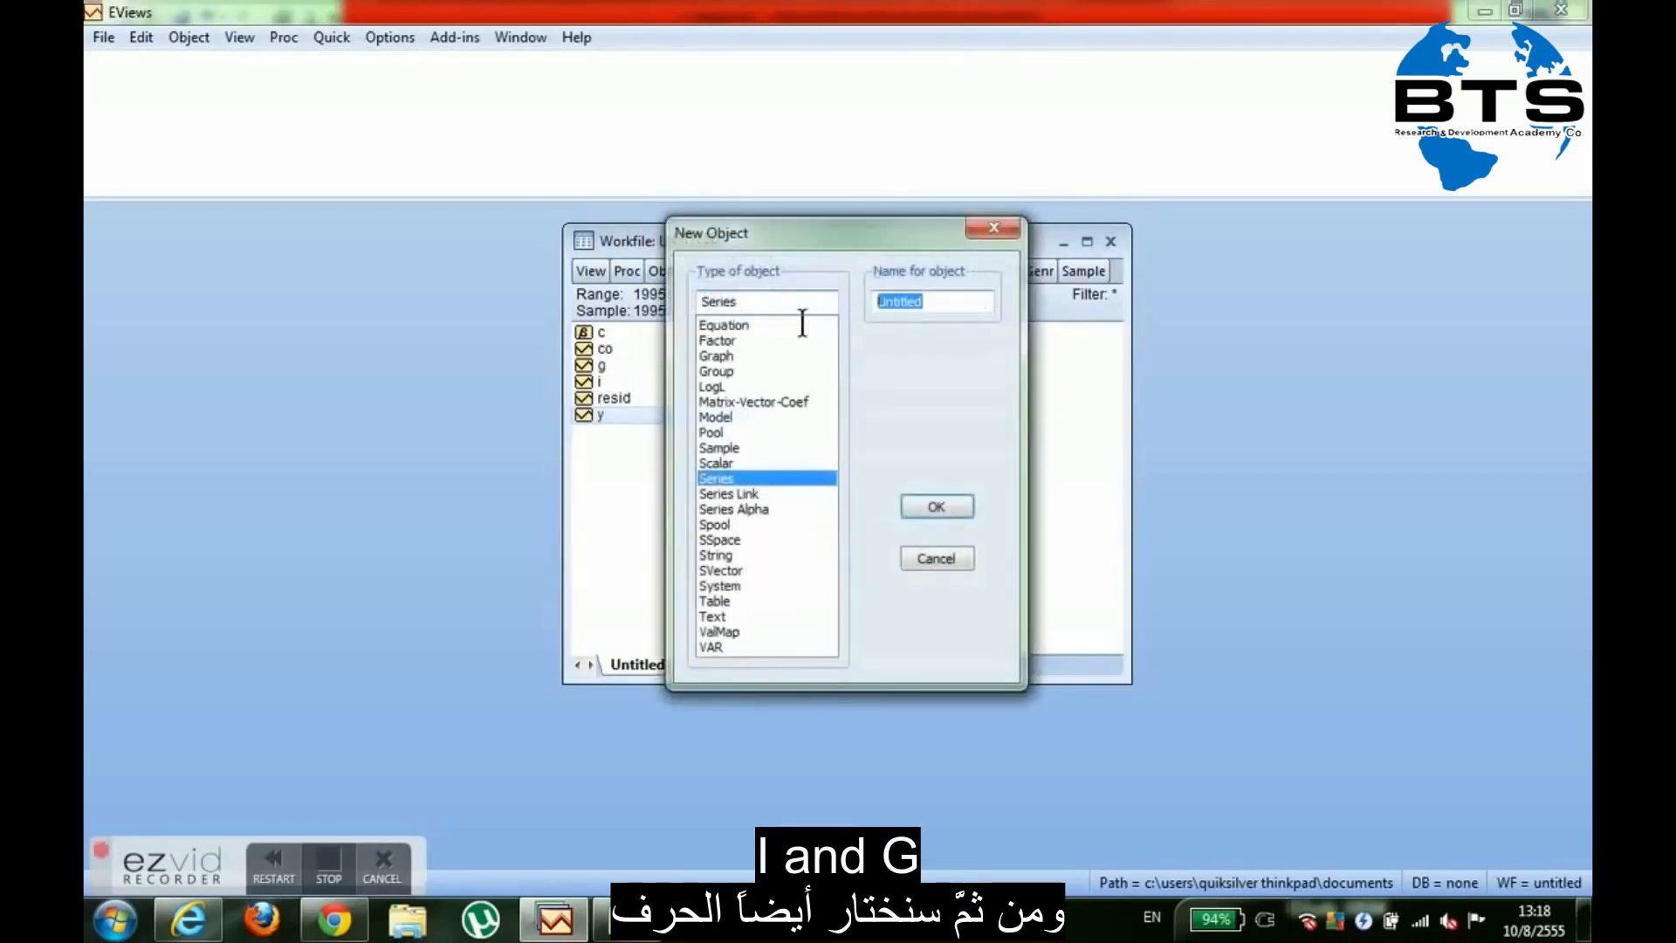
{"action": "type", "text": "x"}
{"action": "left_click", "coordinate": [940, 500]}
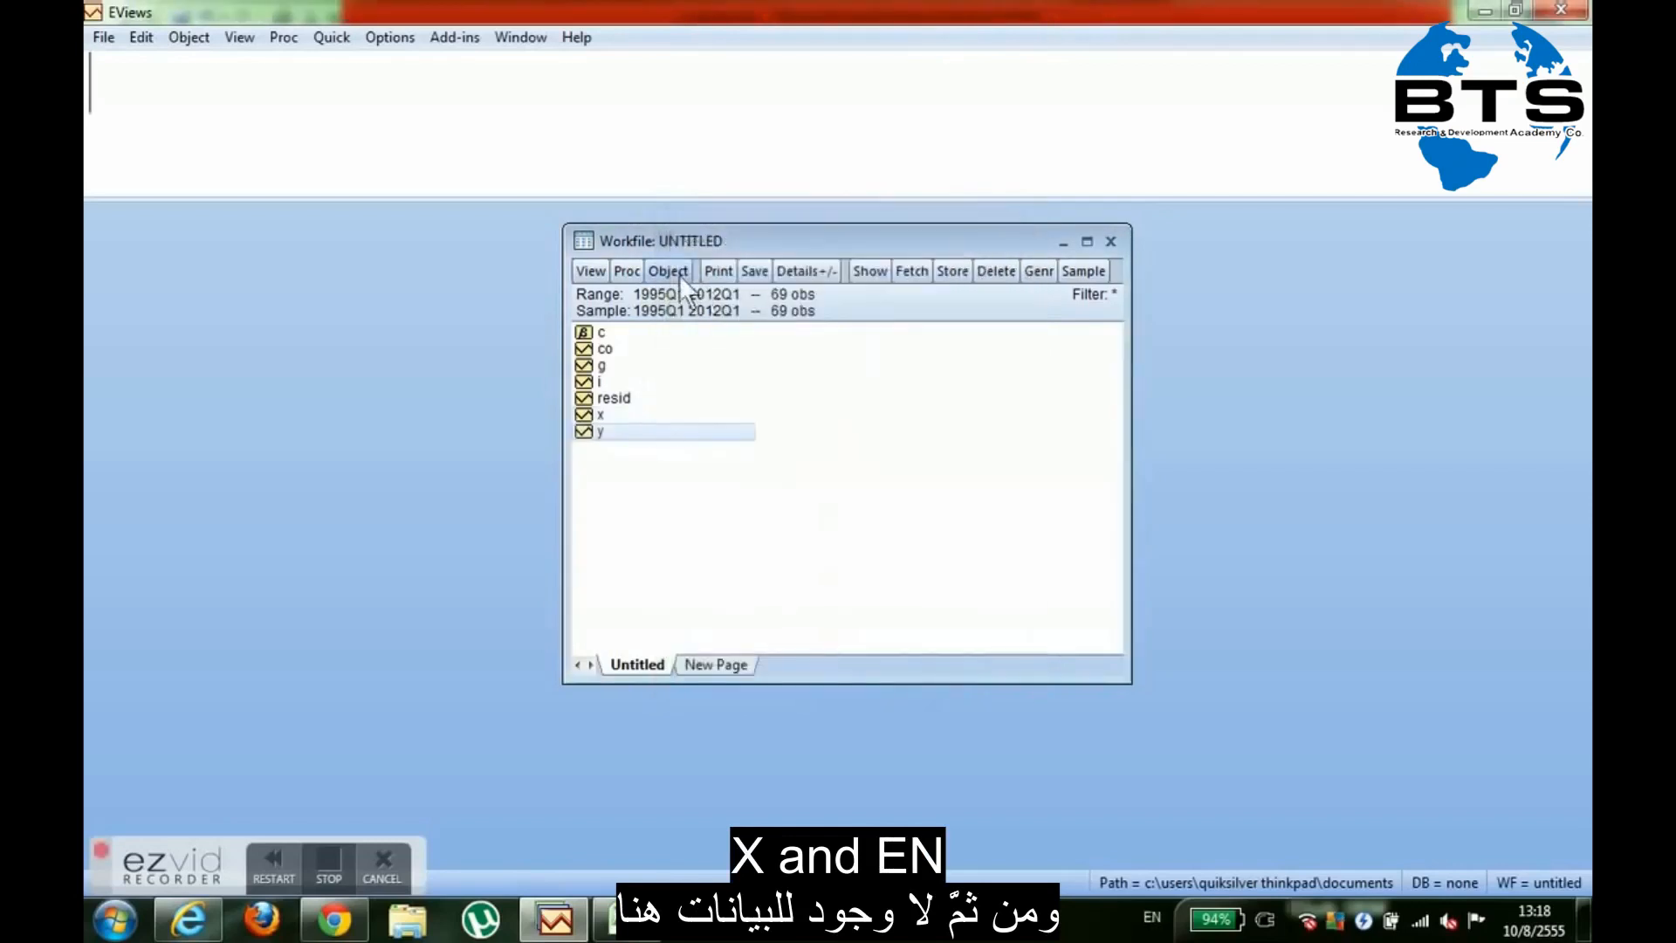
Create a Series object named m in the workfile
{"action": "left_click", "coordinate": [674, 274]}
{"action": "left_click", "coordinate": [729, 297]}
{"action": "key", "text": "Tab"}
{"action": "type", "text": "m"}
{"action": "left_click", "coordinate": [965, 501]}
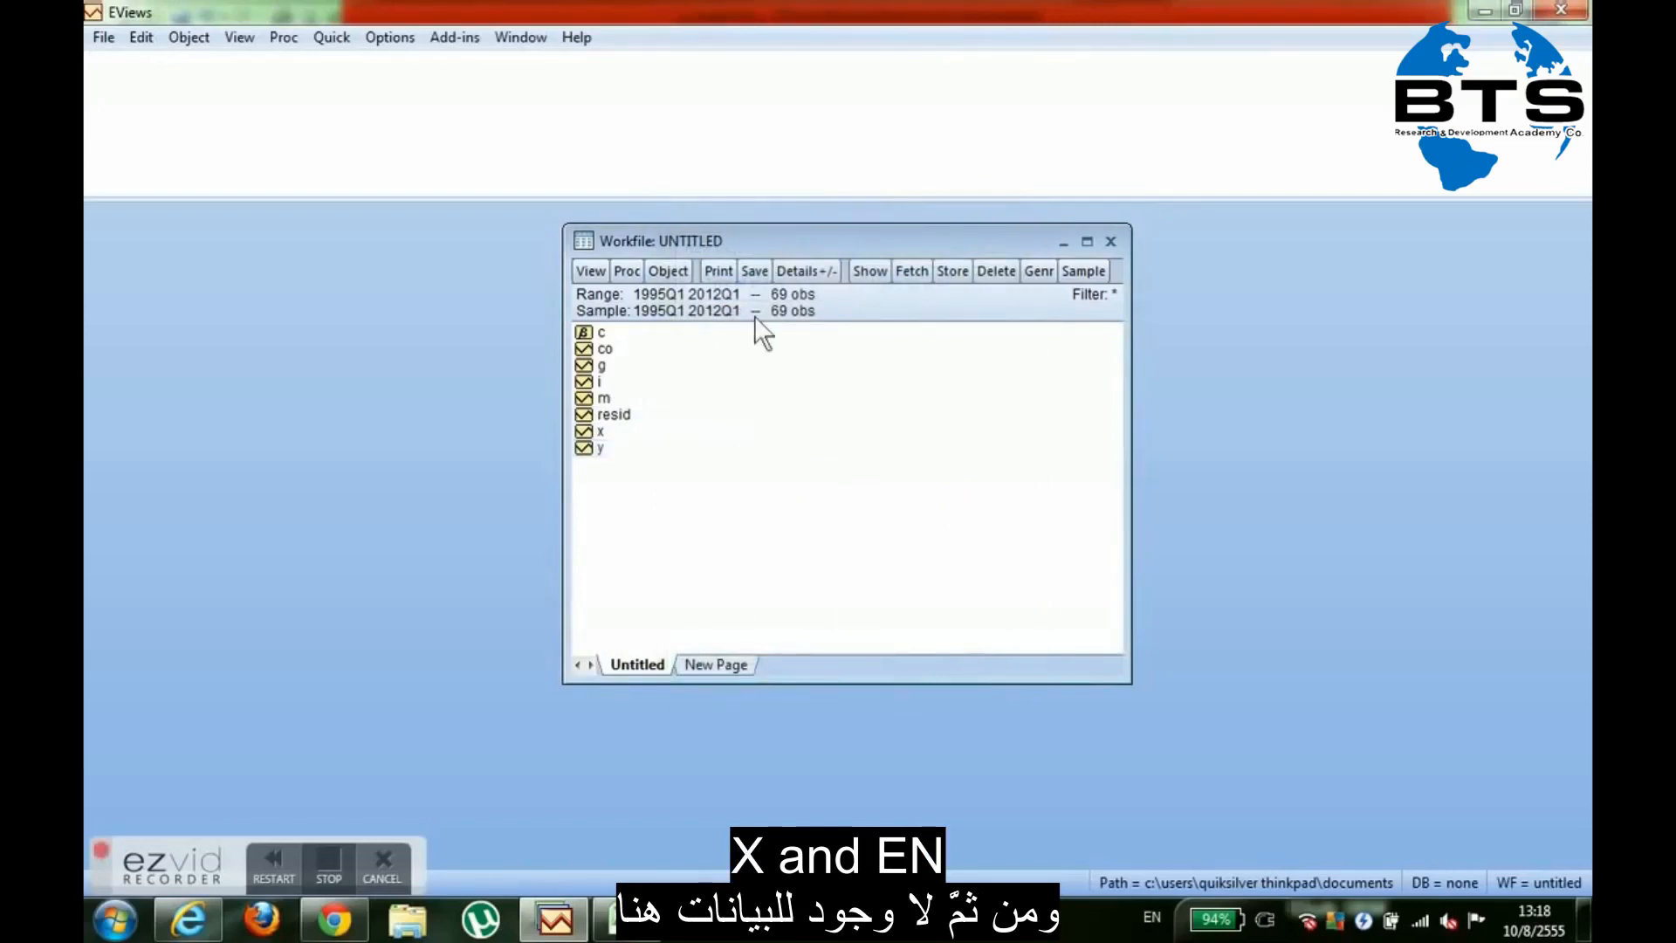
View the contents of series y, close it, and check the order of the variables in the Excel workbook
{"action": "double_click", "coordinate": [601, 449]}
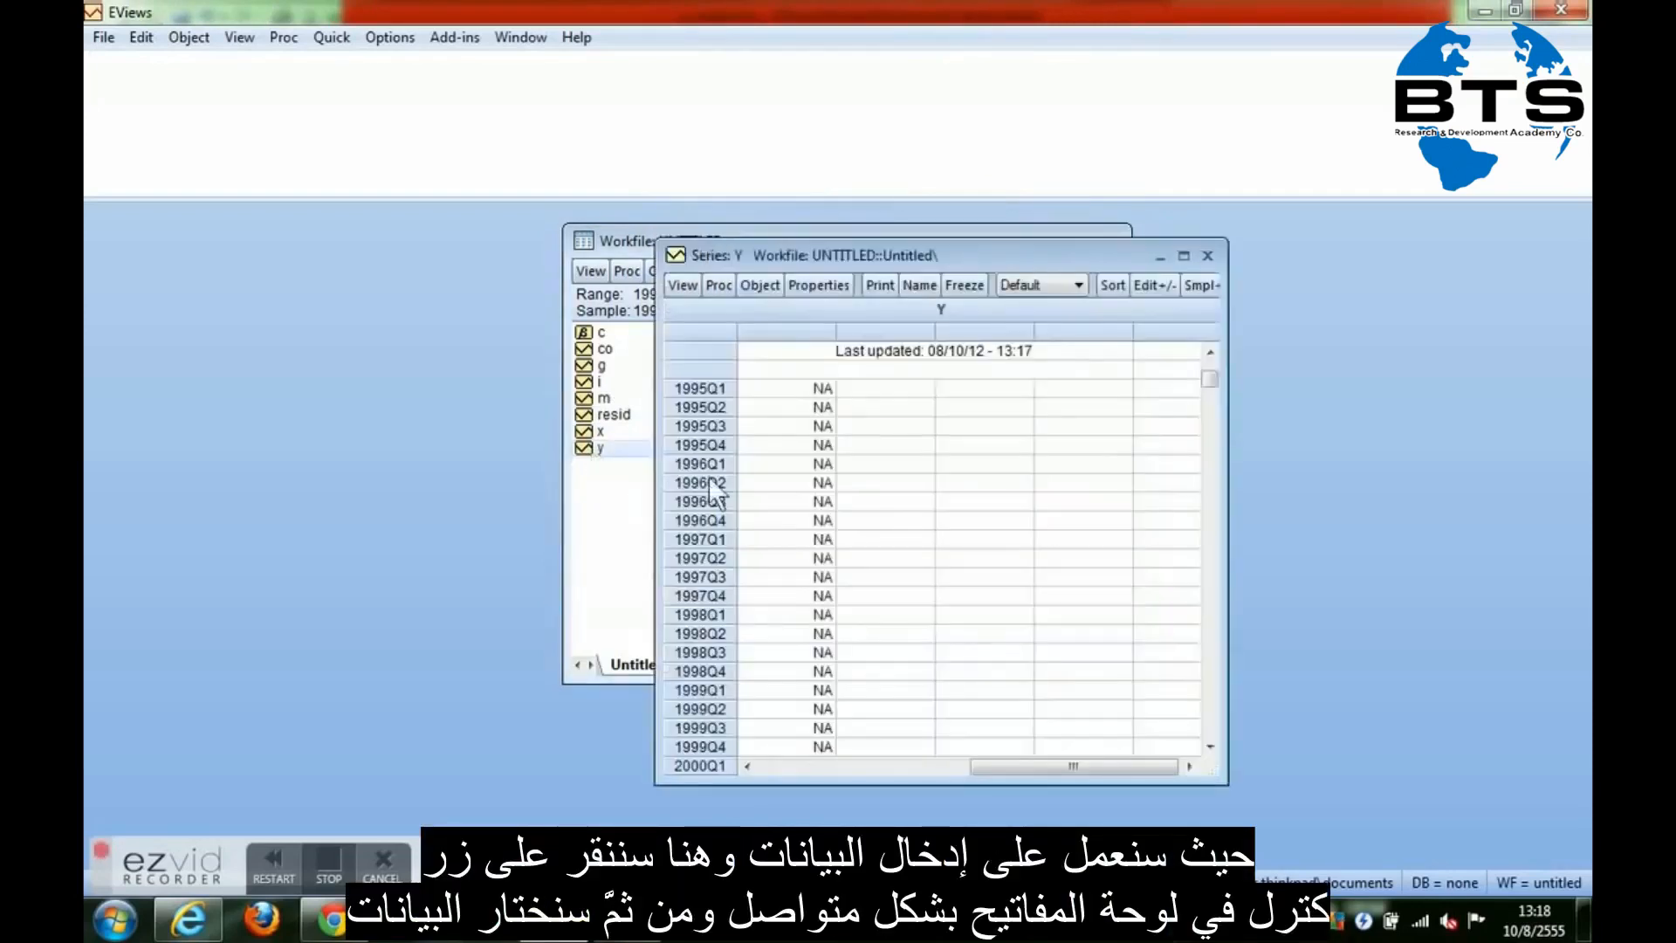
{"action": "left_click", "coordinate": [1209, 256]}
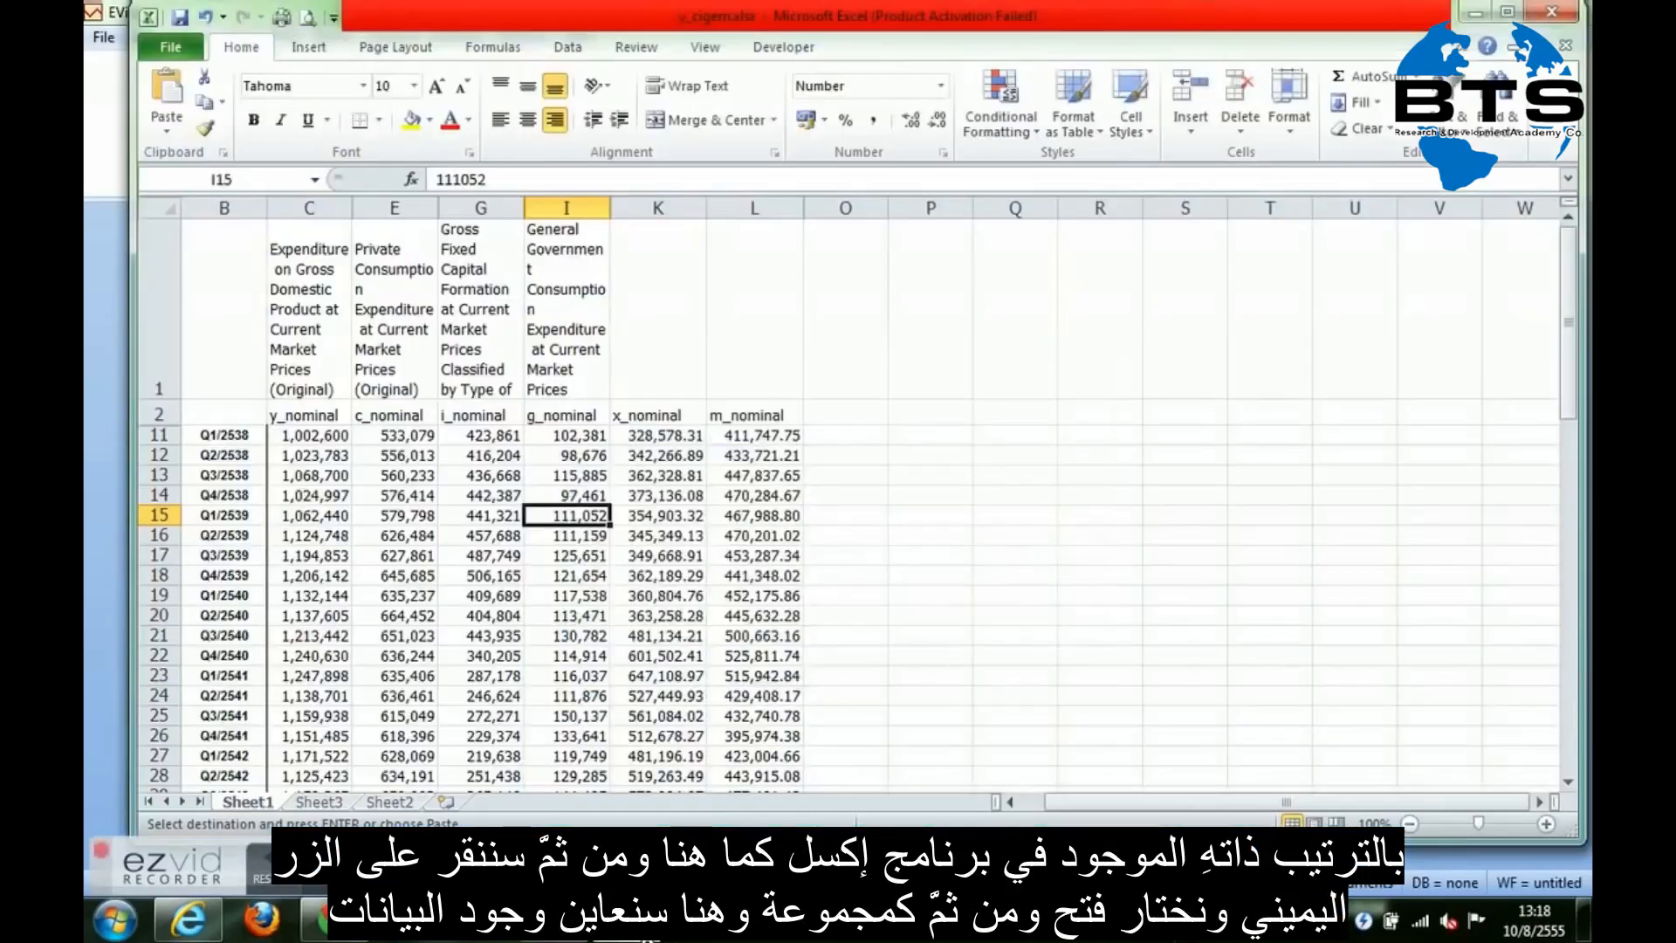
{"action": "left_click", "coordinate": [648, 932]}
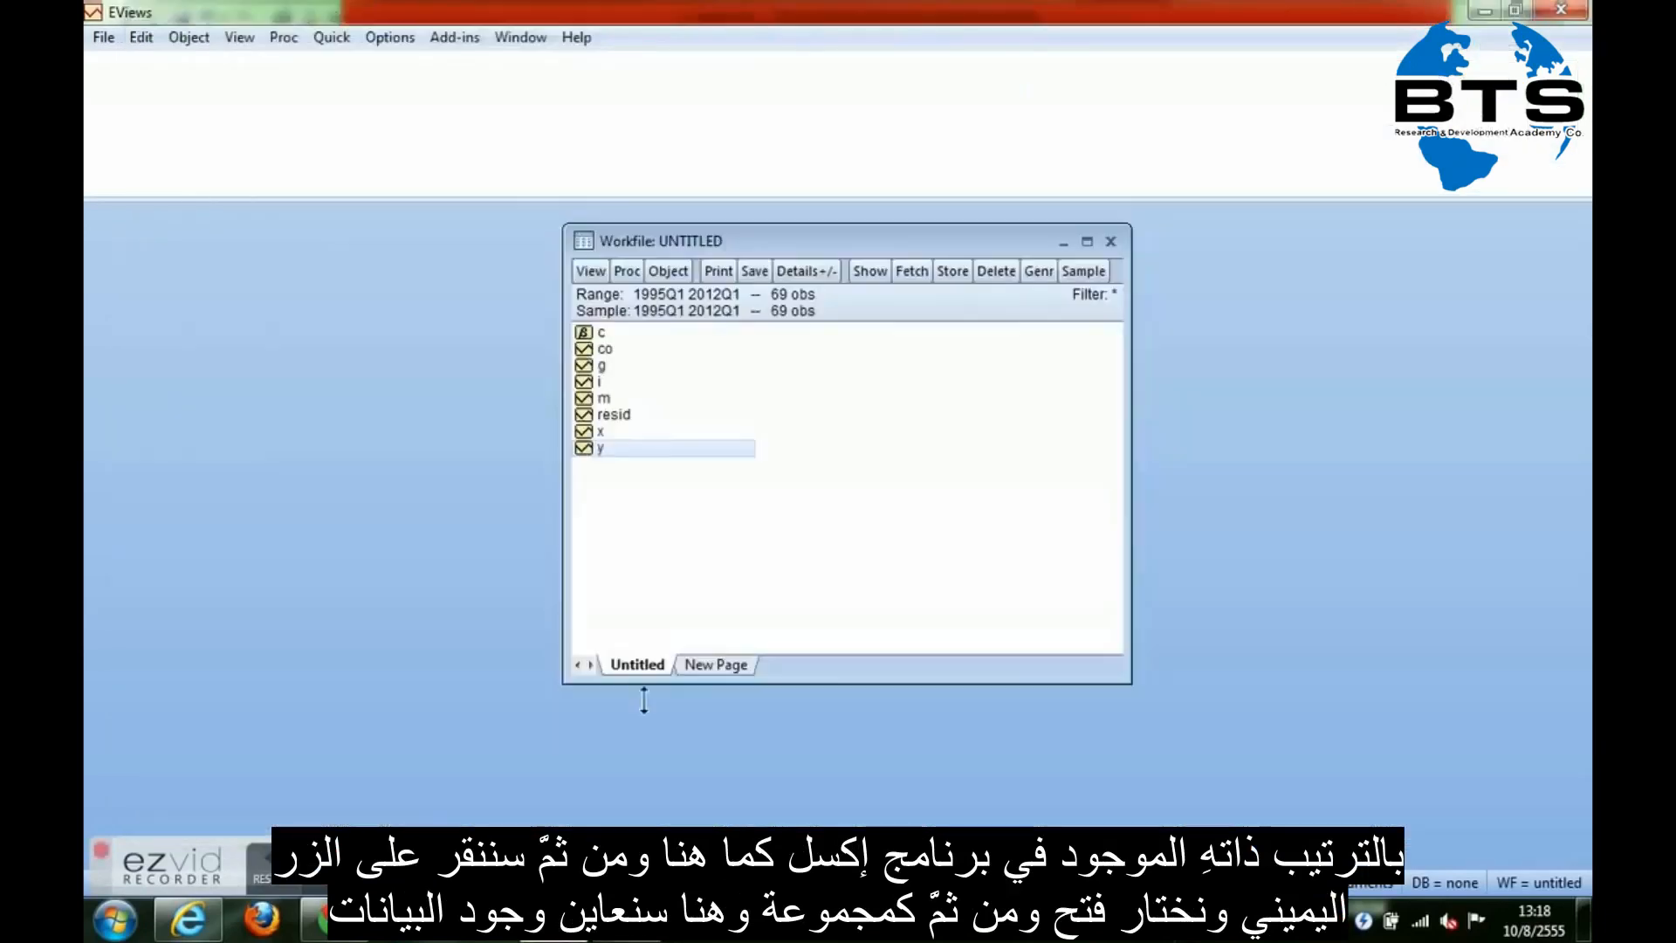
Open the series y, co, i, g, x and m in that order as a group, and enlarge its window to show all six columns
{"action": "left_click", "coordinate": [606, 348], "text": "ctrl"}
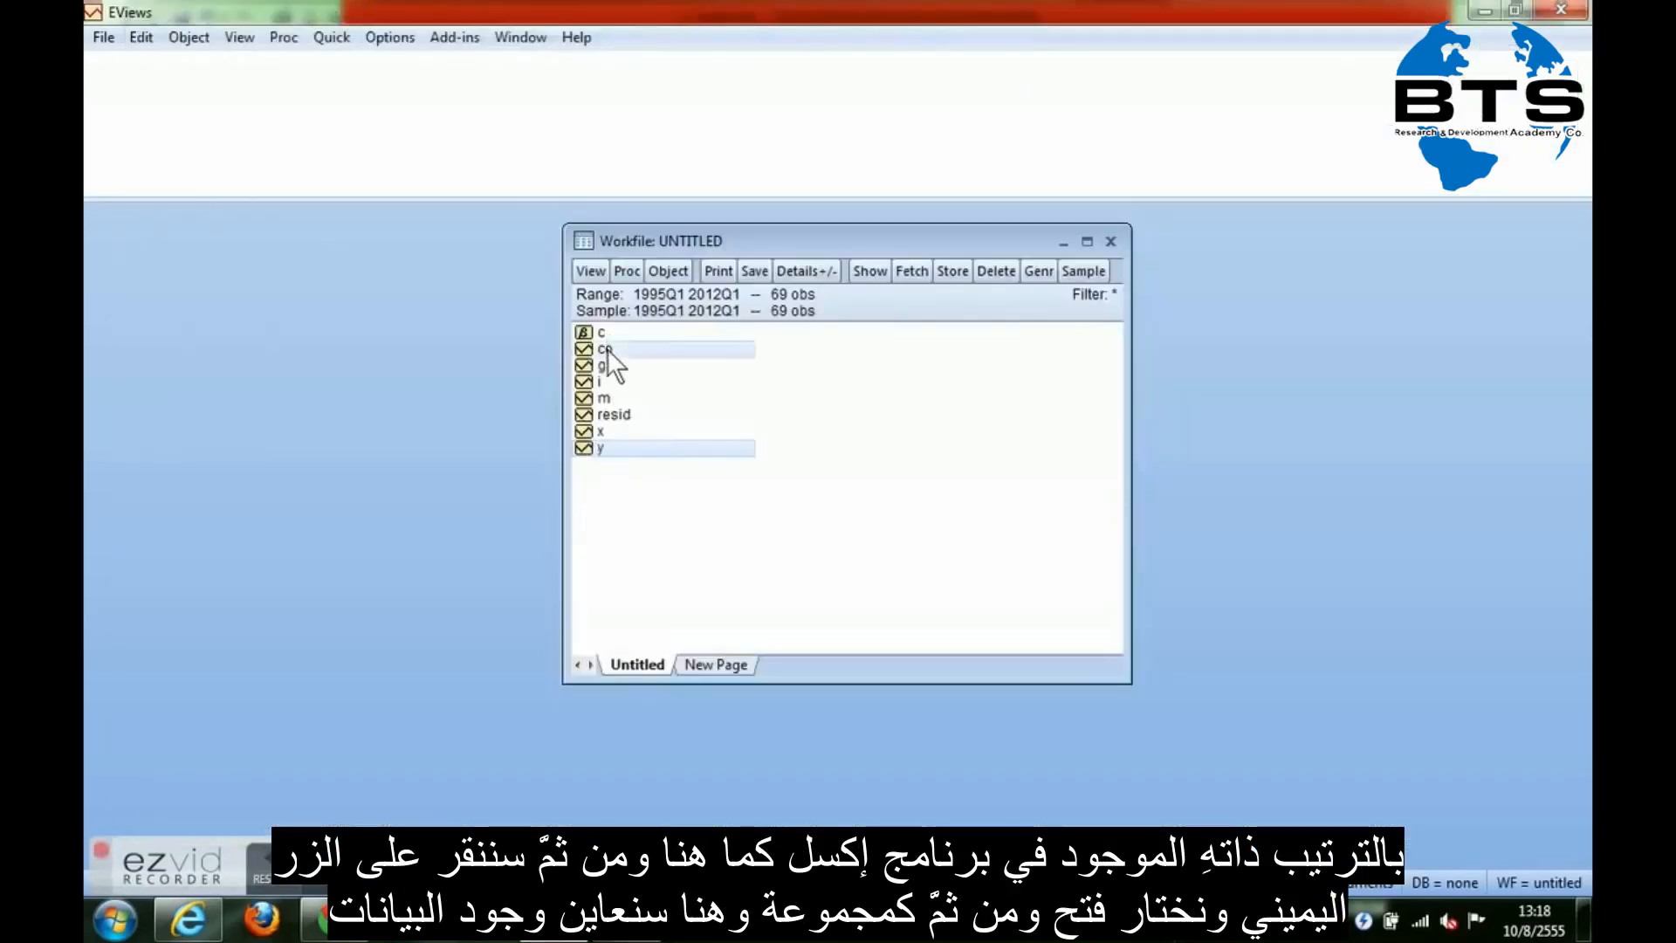
{"action": "left_click", "coordinate": [611, 379], "text": "ctrl"}
{"action": "left_click", "coordinate": [609, 367], "text": "ctrl"}
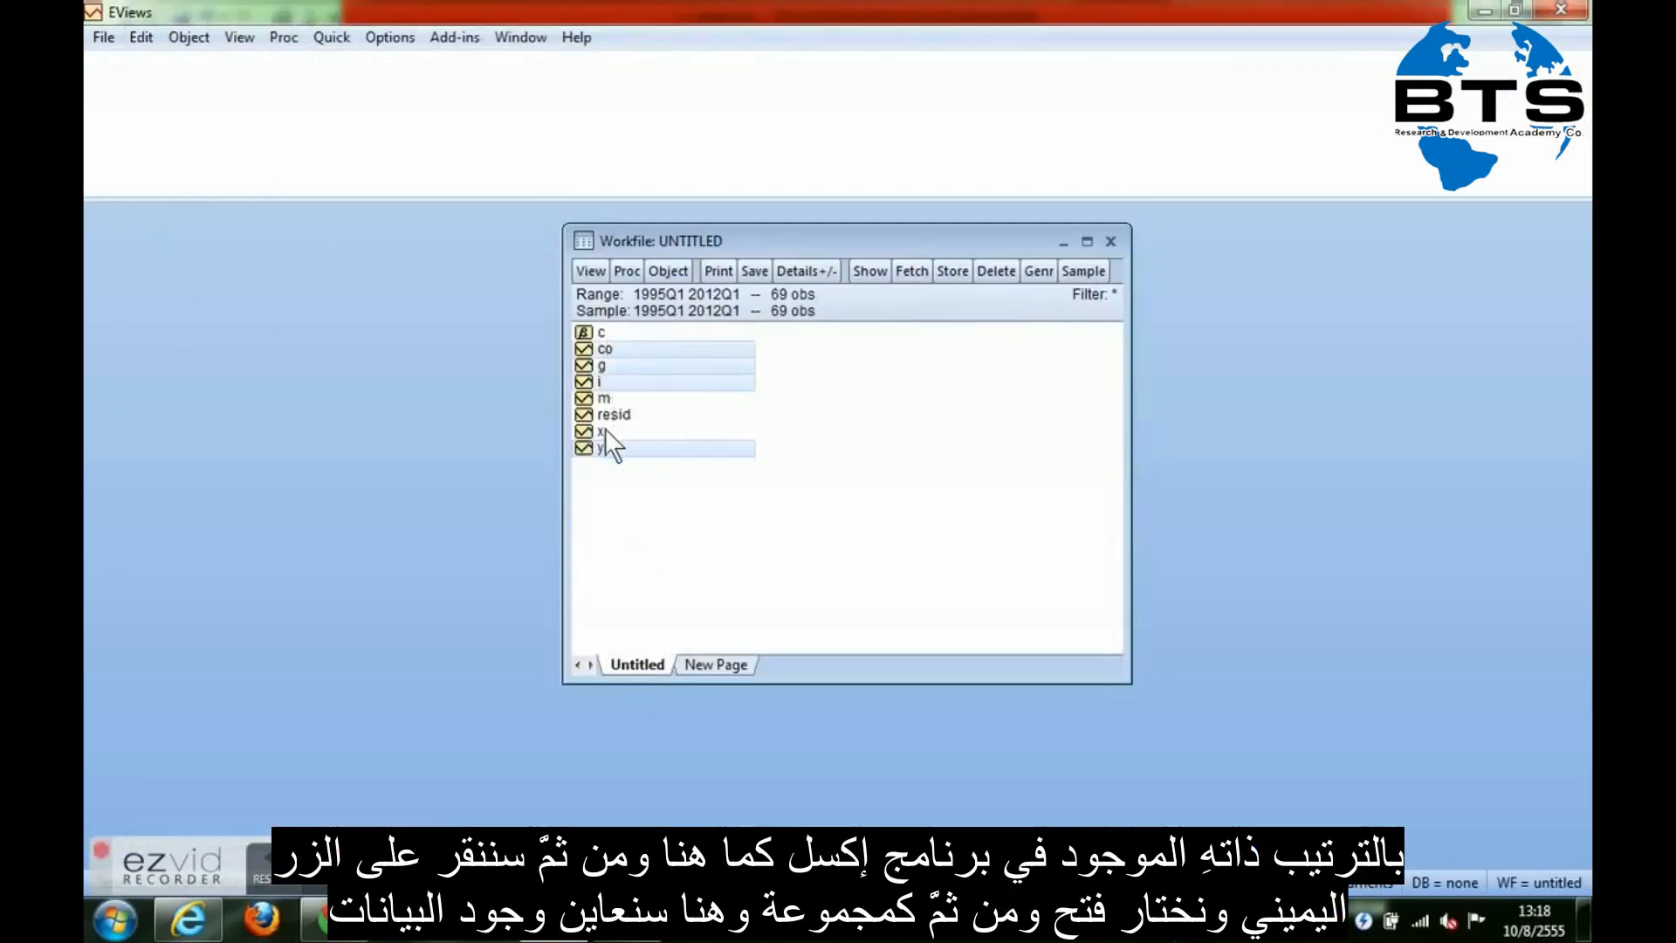
{"action": "left_click", "coordinate": [606, 430], "text": "ctrl"}
{"action": "left_click", "coordinate": [626, 394], "text": "ctrl"}
{"action": "right_click", "coordinate": [634, 392]}
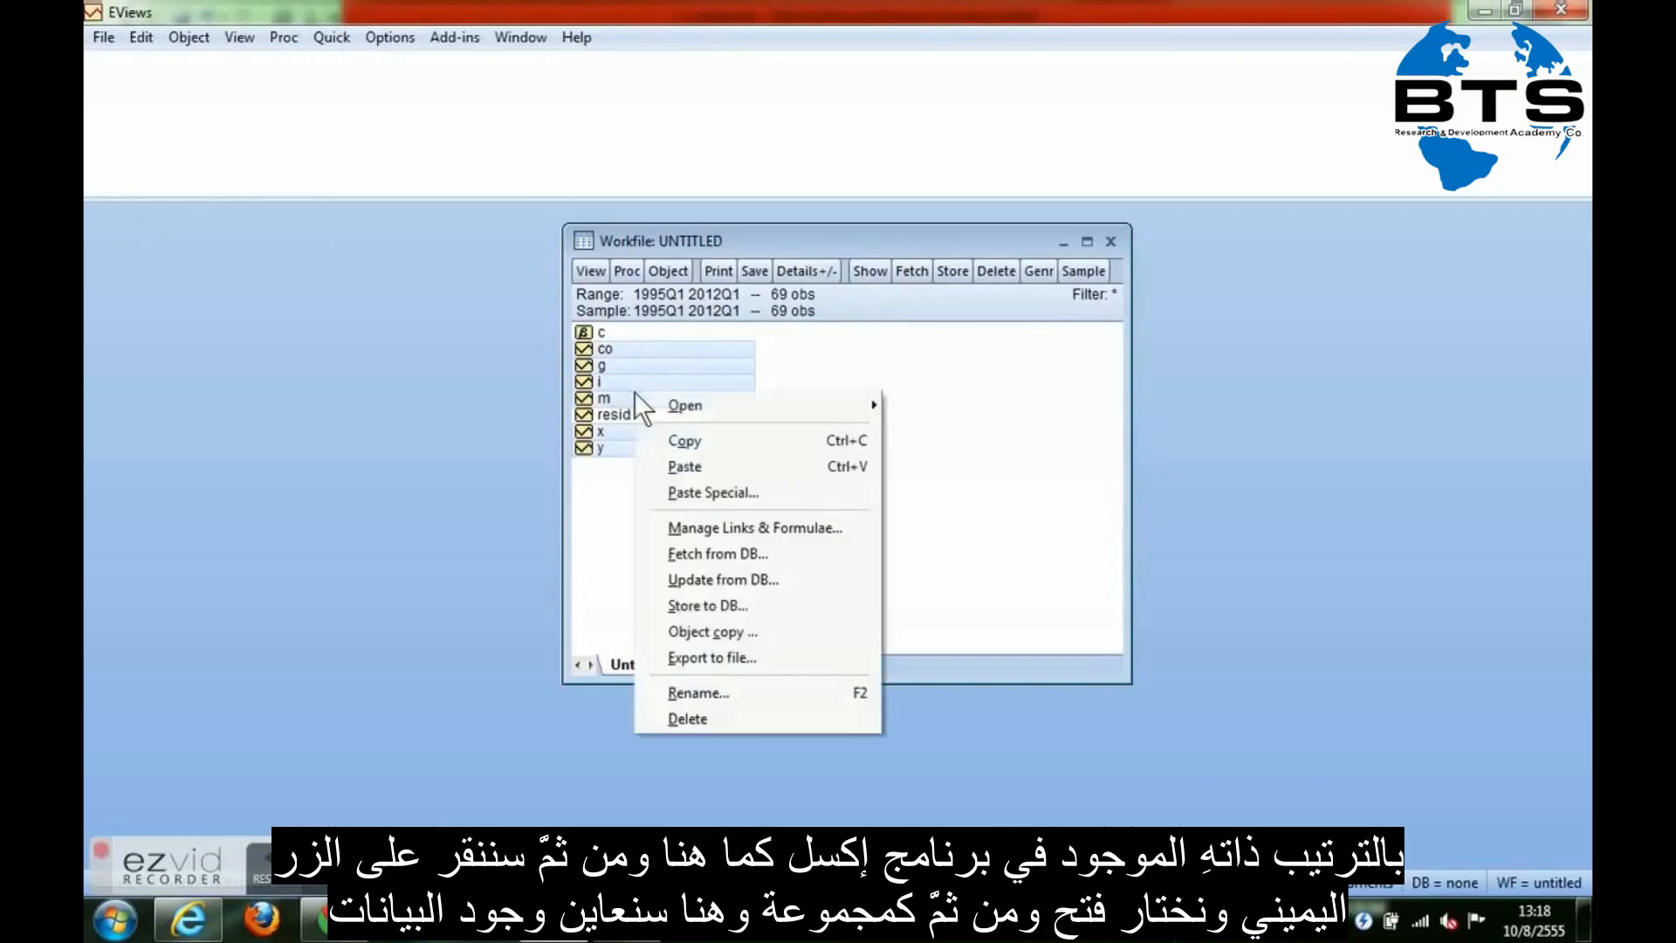
{"action": "mouse_move", "coordinate": [731, 408]}
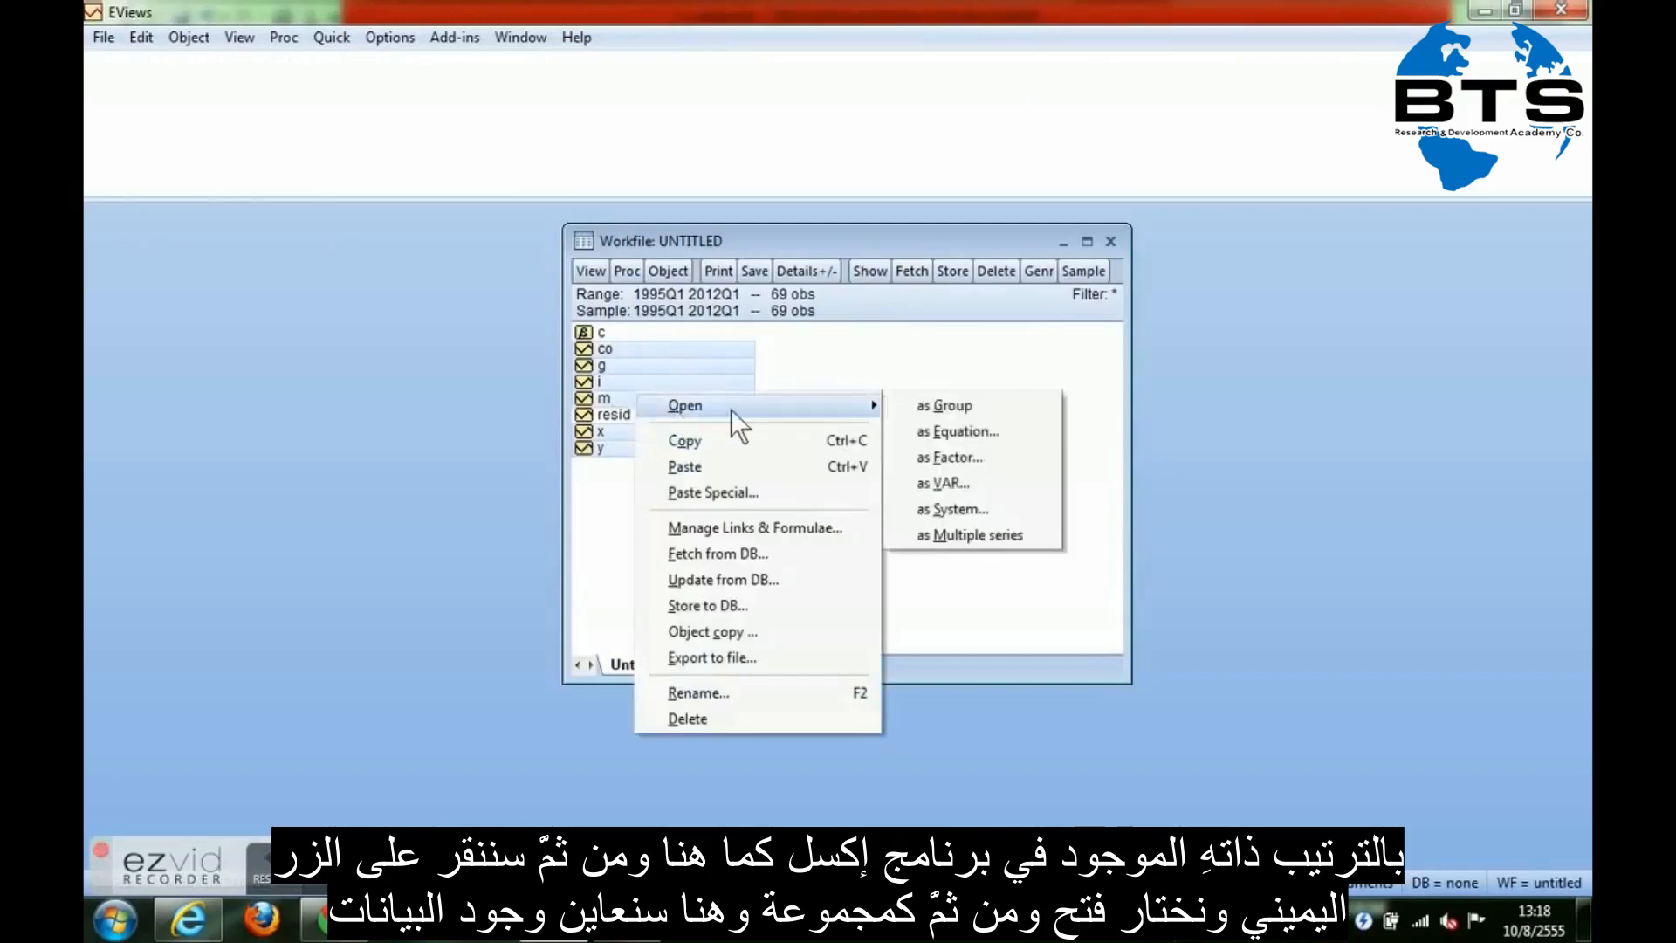
{"action": "left_click", "coordinate": [971, 405]}
{"action": "left_click_drag", "start_coordinate": [882, 281], "coordinate": [731, 66]}
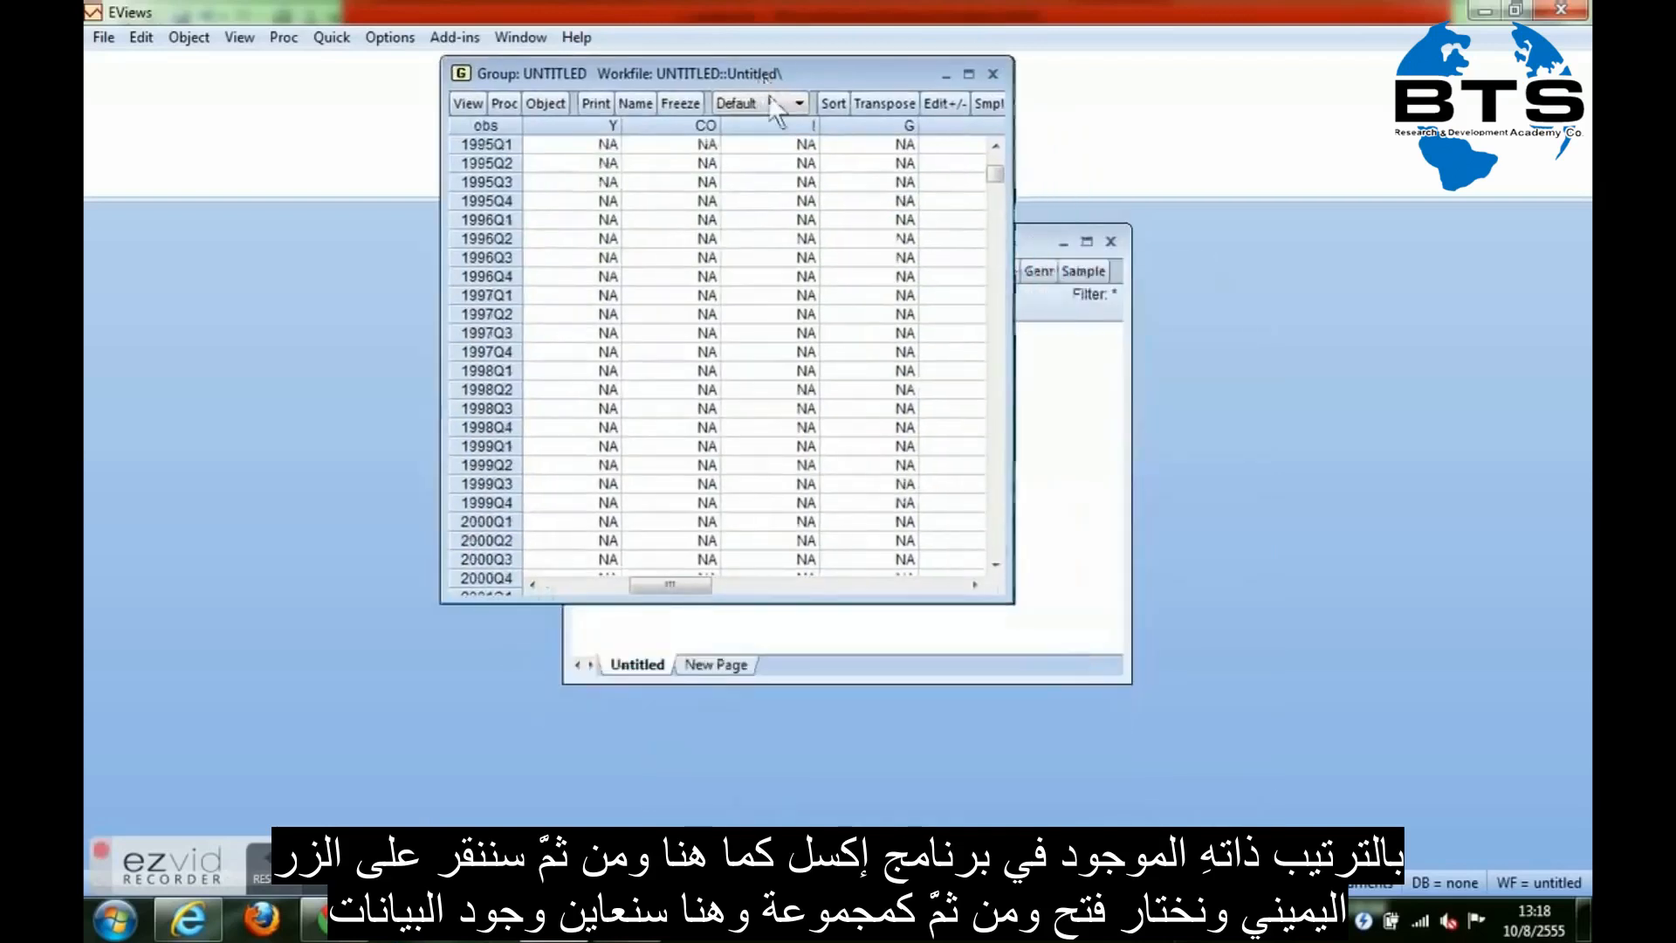
{"action": "left_click_drag", "start_coordinate": [1023, 618], "coordinate": [1260, 836]}
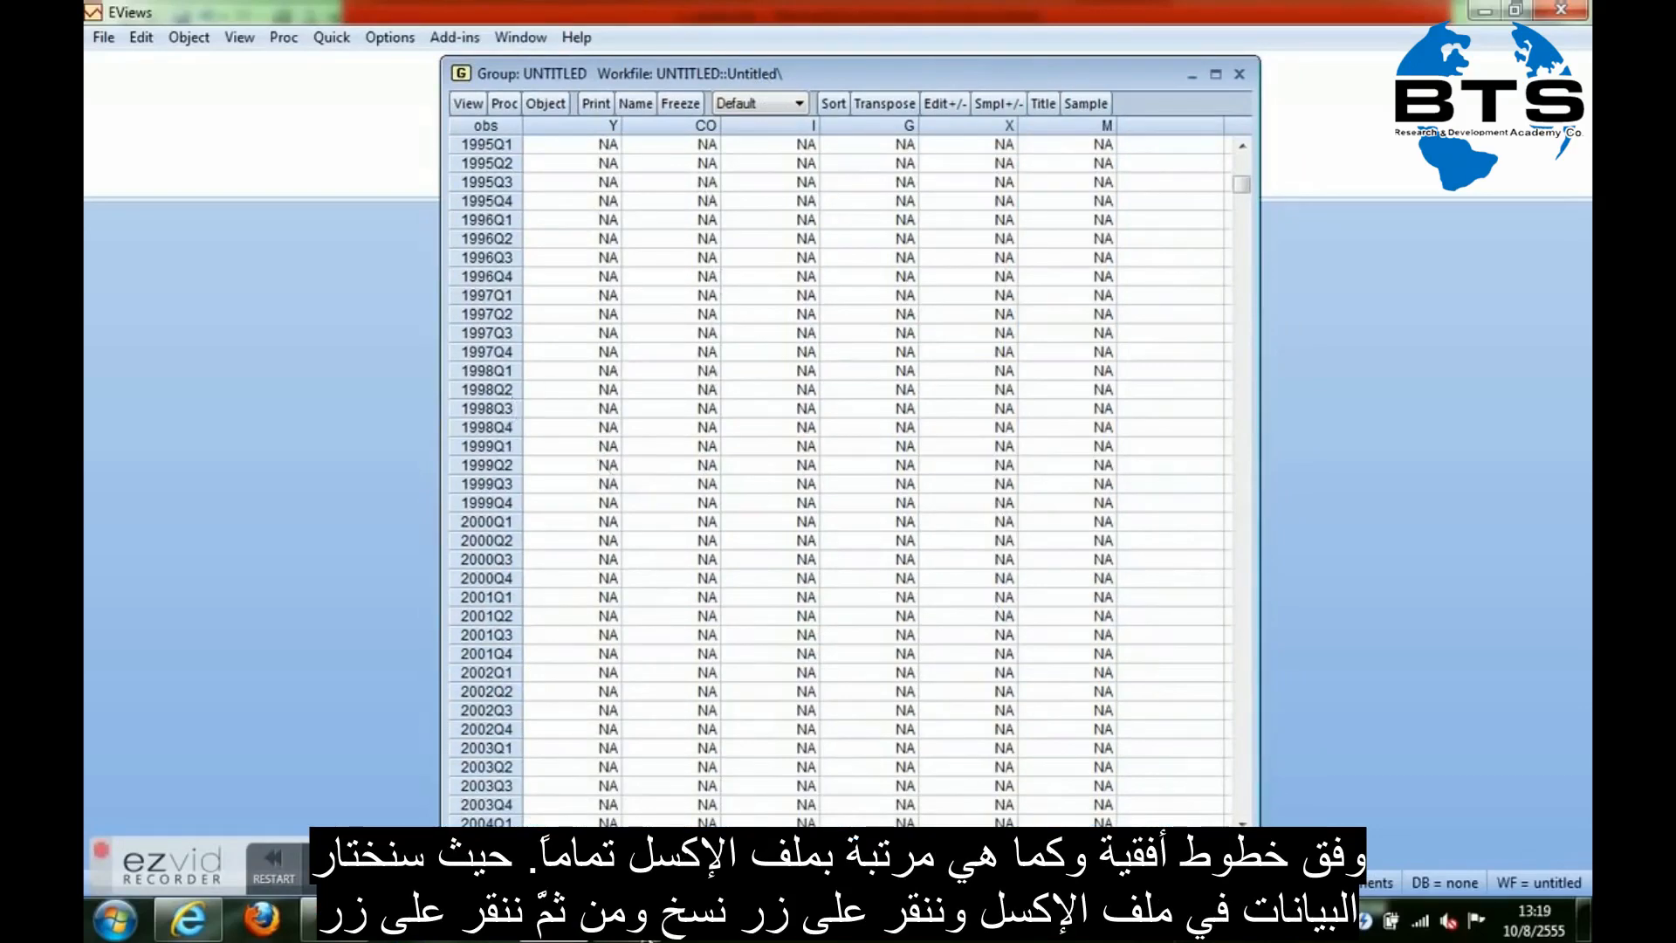
Copy cells C11:L79 from Sheet1 of the Excel workbook and paste them into the editable EViews group, starting at Y for 1995Q1
{"action": "key", "text": "alt+Tab"}
{"action": "left_click_drag", "start_coordinate": [316, 437], "coordinate": [774, 747]}
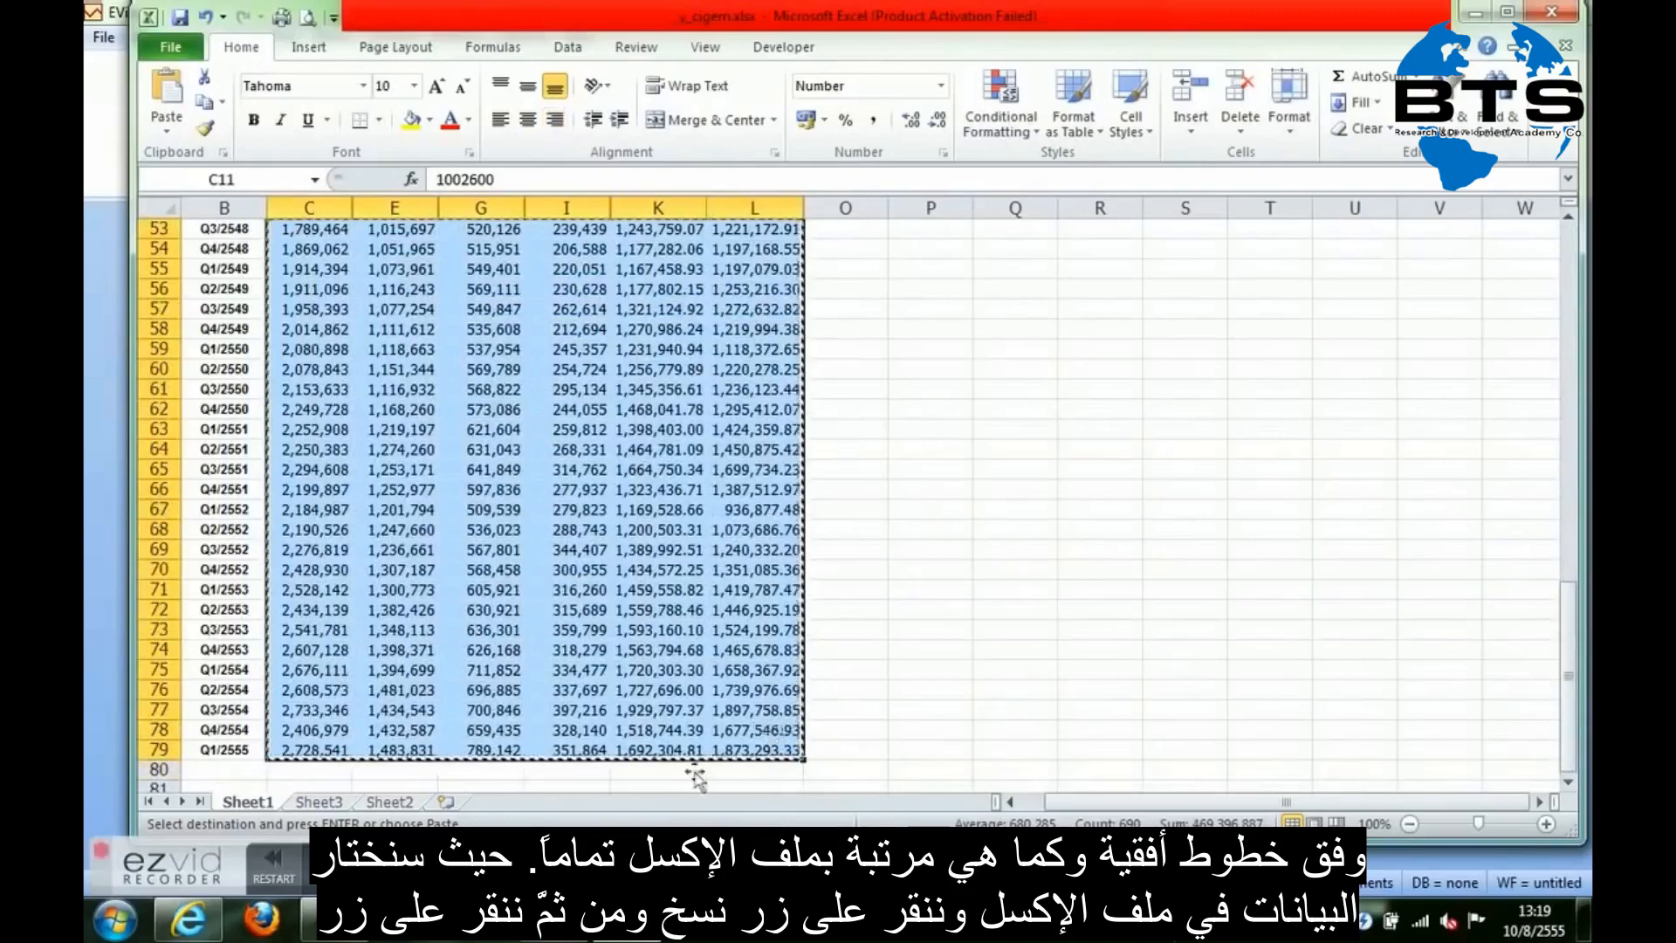
{"action": "left_click", "coordinate": [556, 923]}
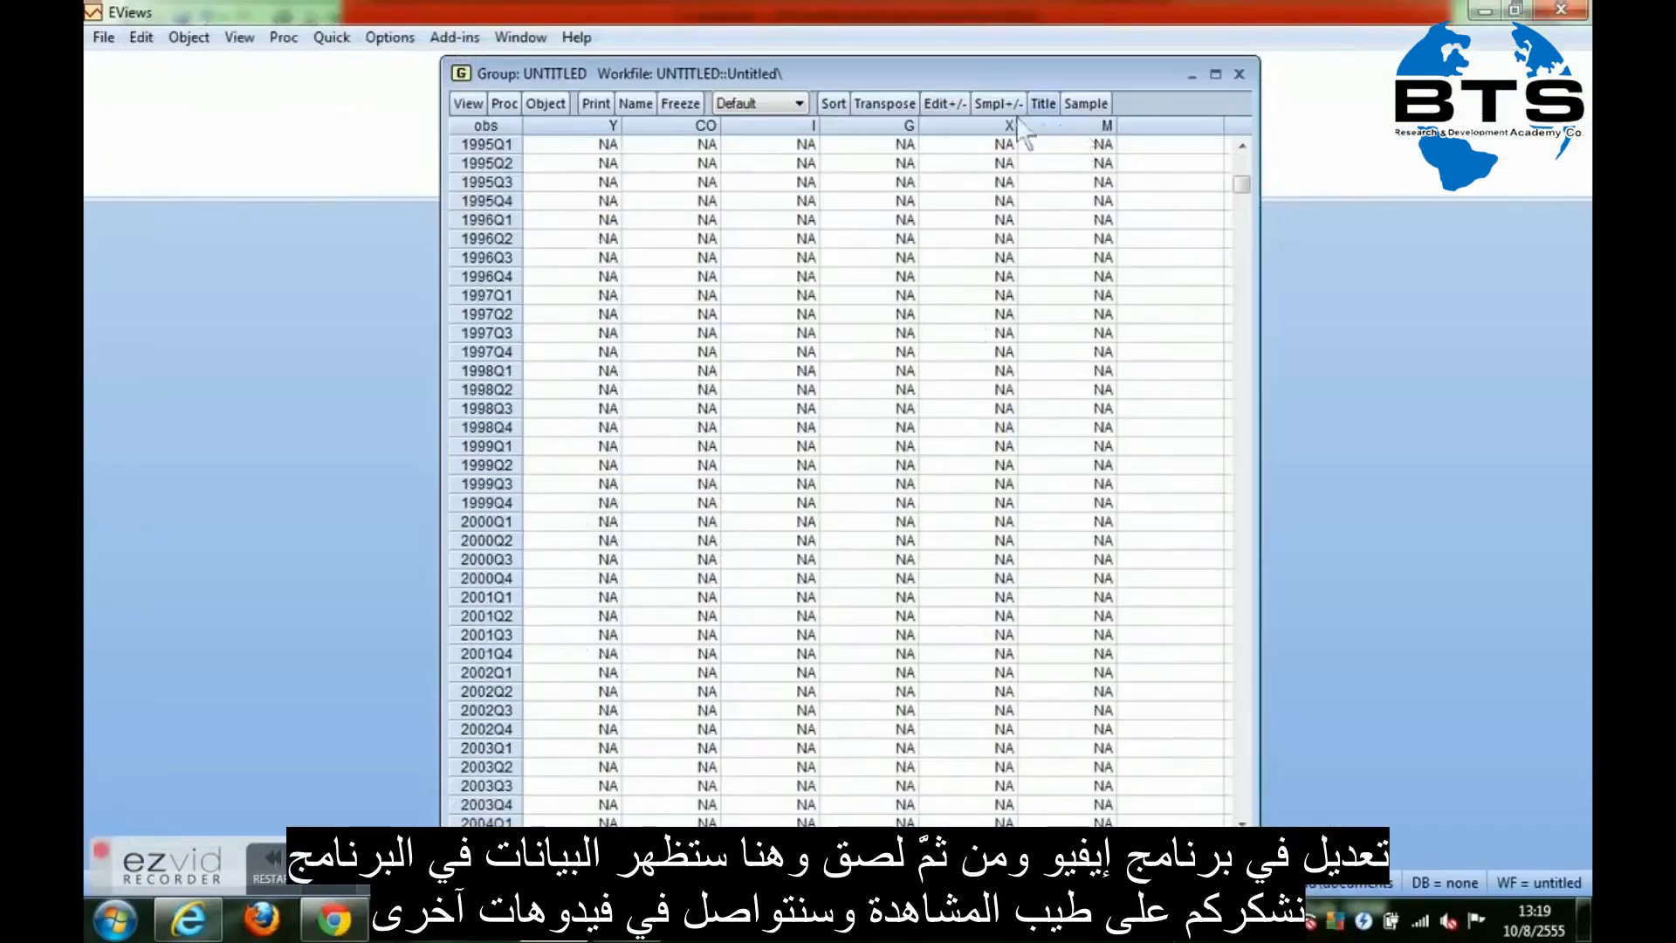
{"action": "left_click", "coordinate": [950, 103]}
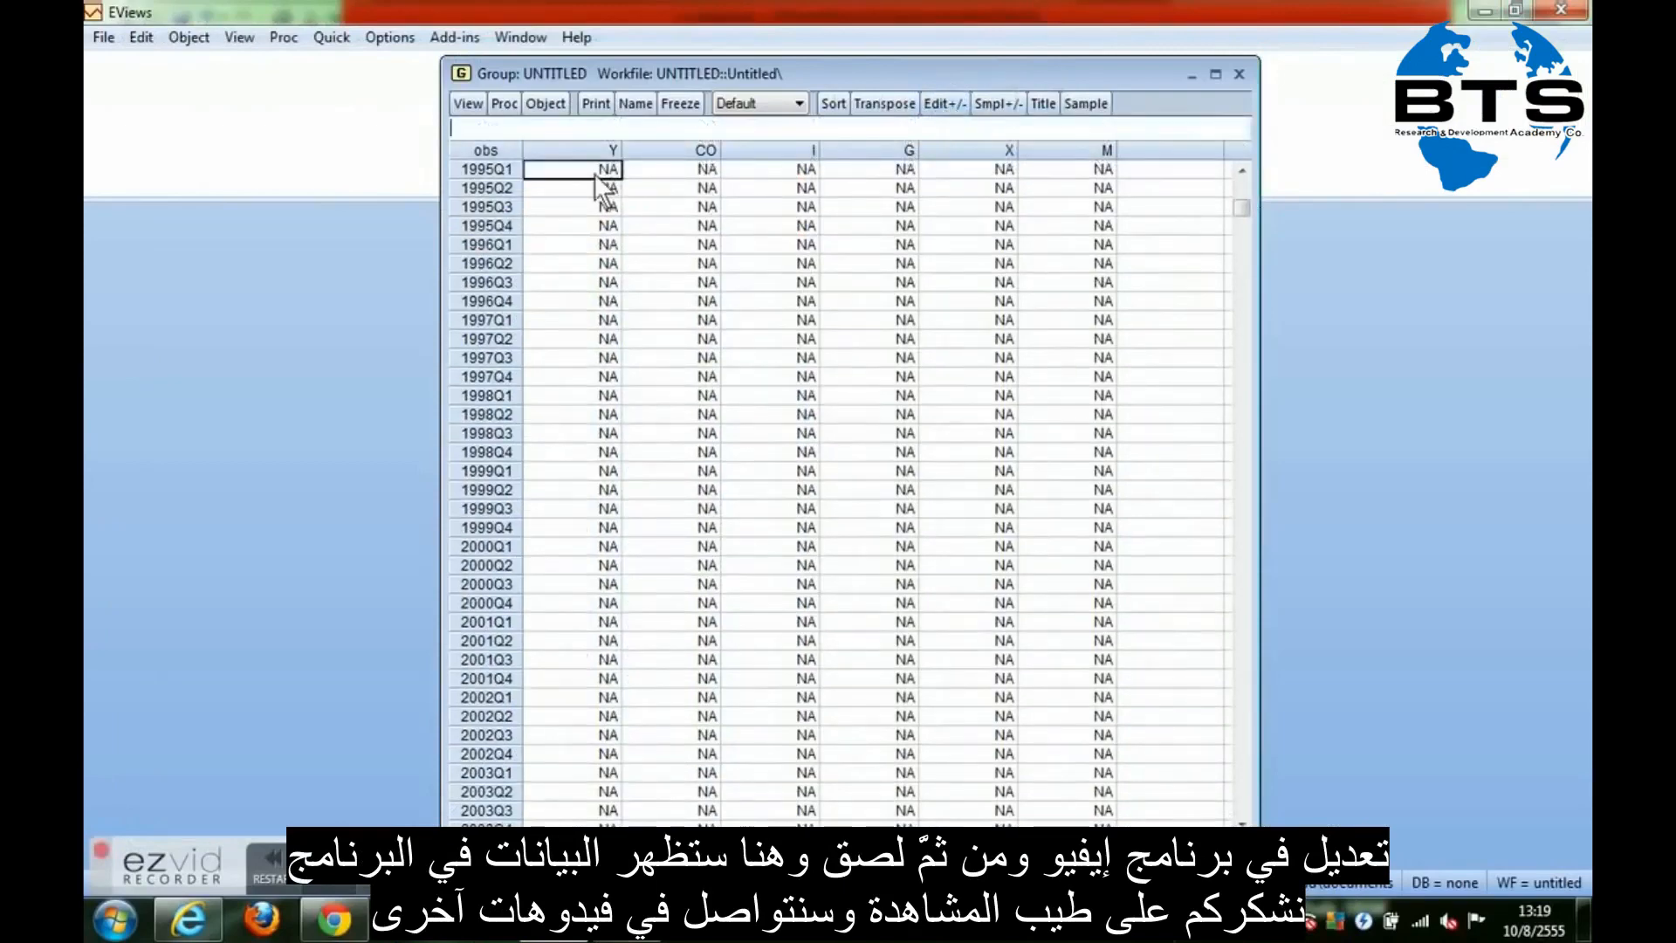
{"action": "key", "text": "ctrl+v"}
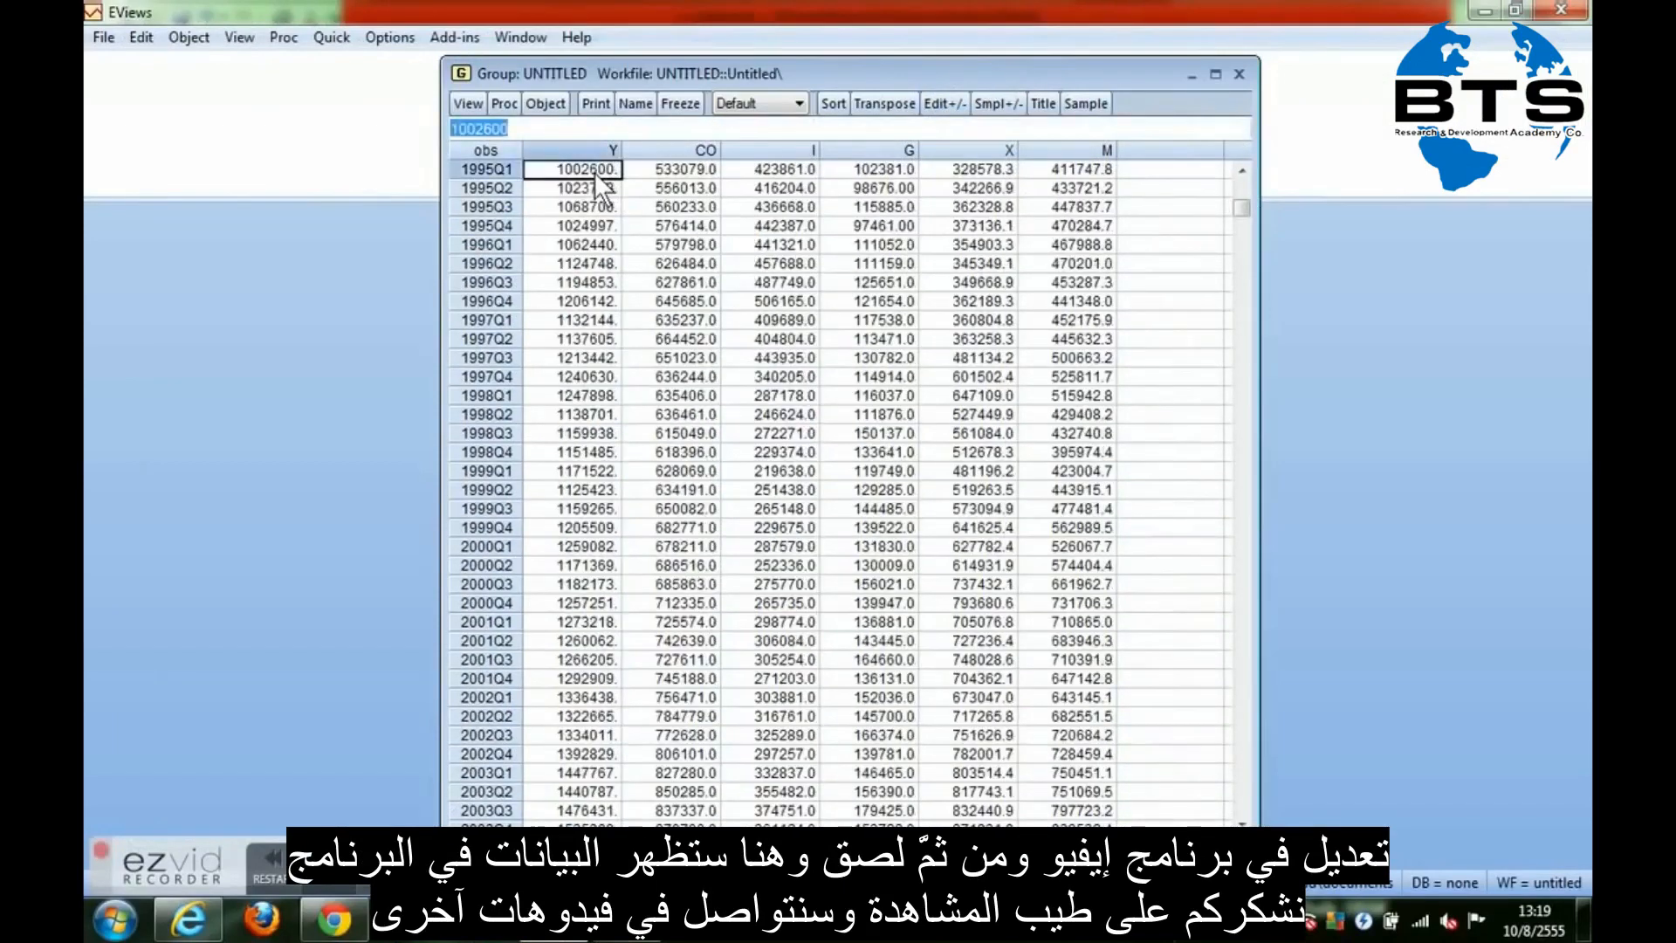
Review the pasted values from the first observation onward, and close the untitled group, agreeing to delete it
{"action": "scroll", "coordinate": [860, 345], "scroll_direction": "up", "scroll_amount": 1}
{"action": "left_click", "coordinate": [782, 337]}
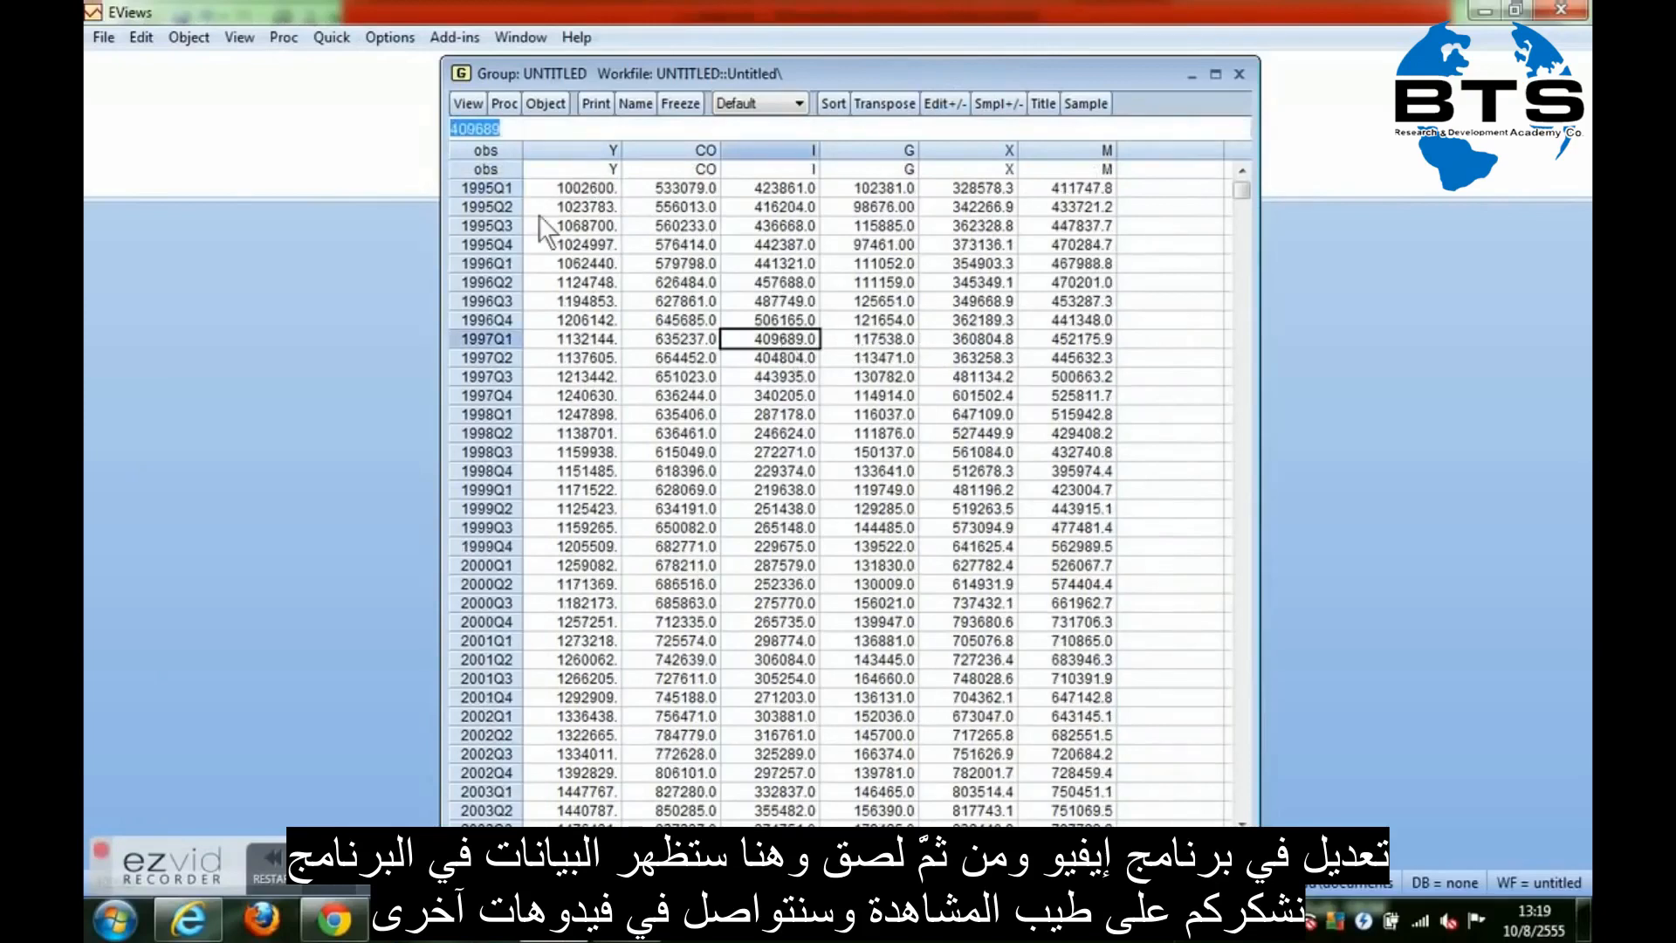
{"action": "left_click", "coordinate": [1238, 75]}
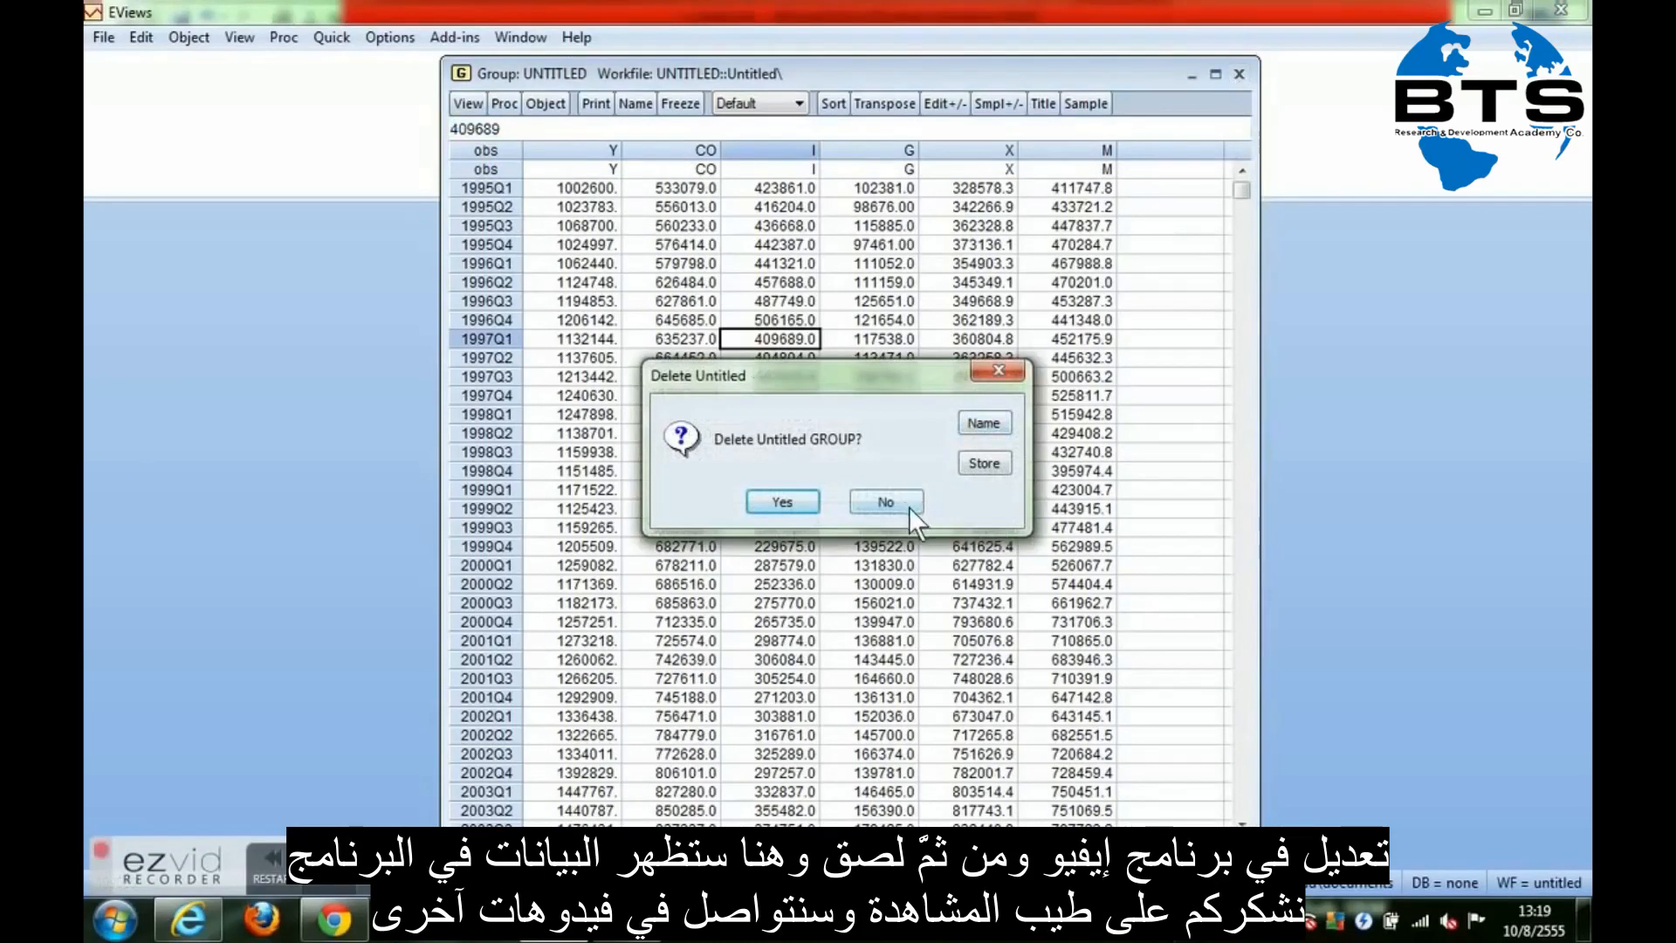
{"action": "left_click", "coordinate": [805, 506]}
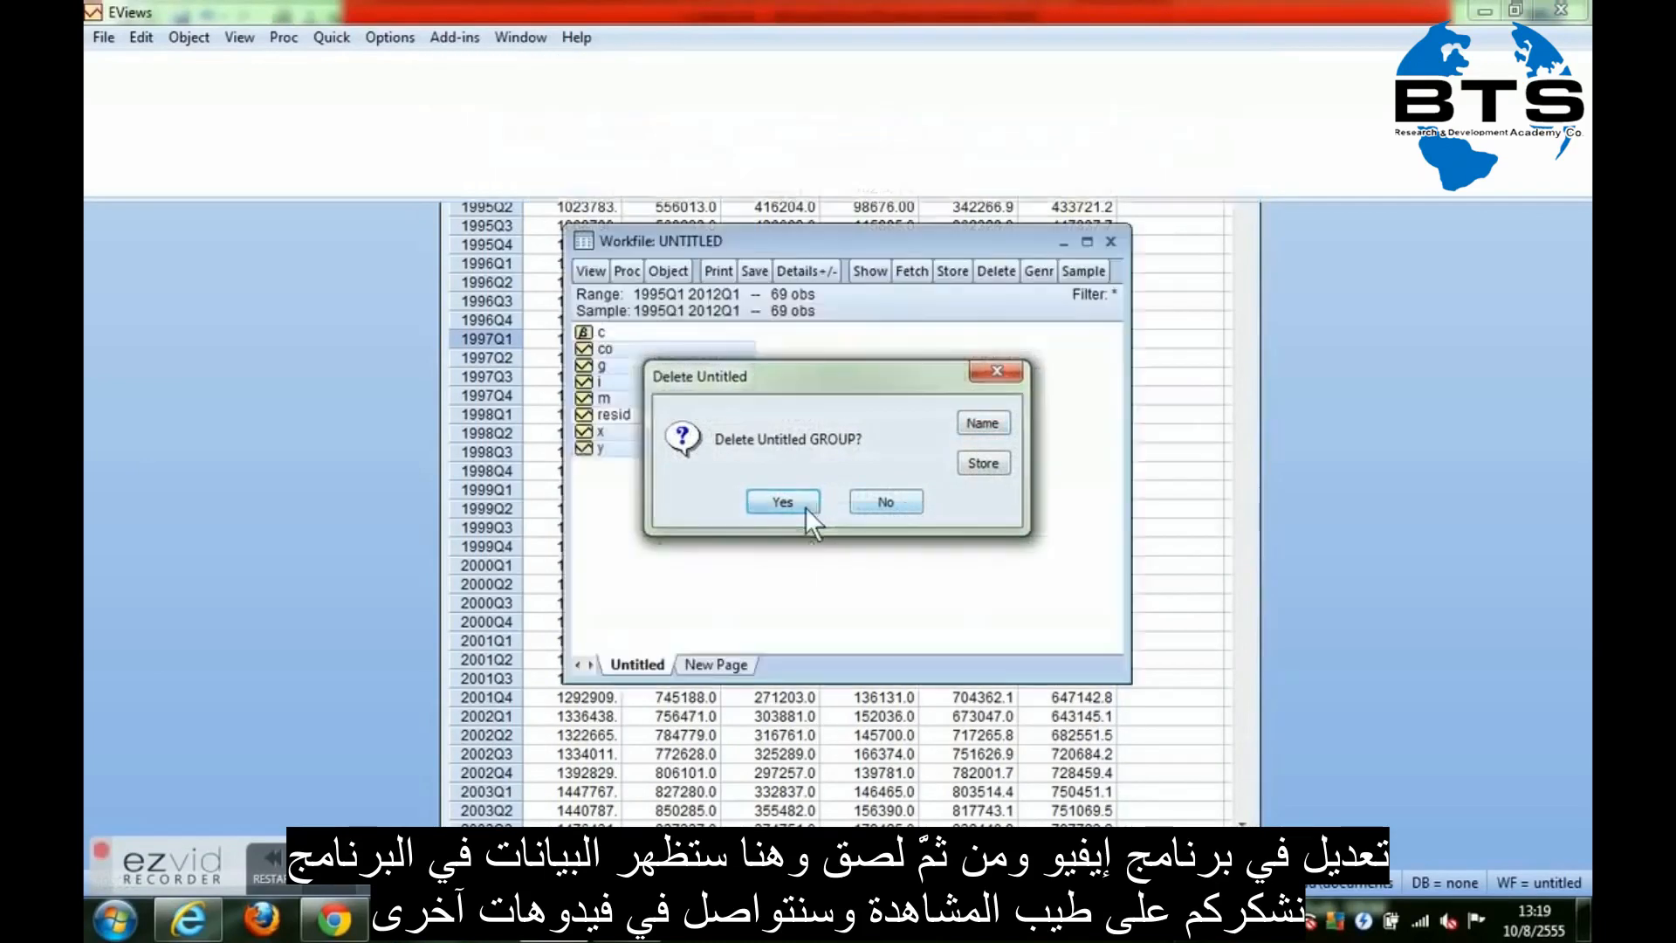